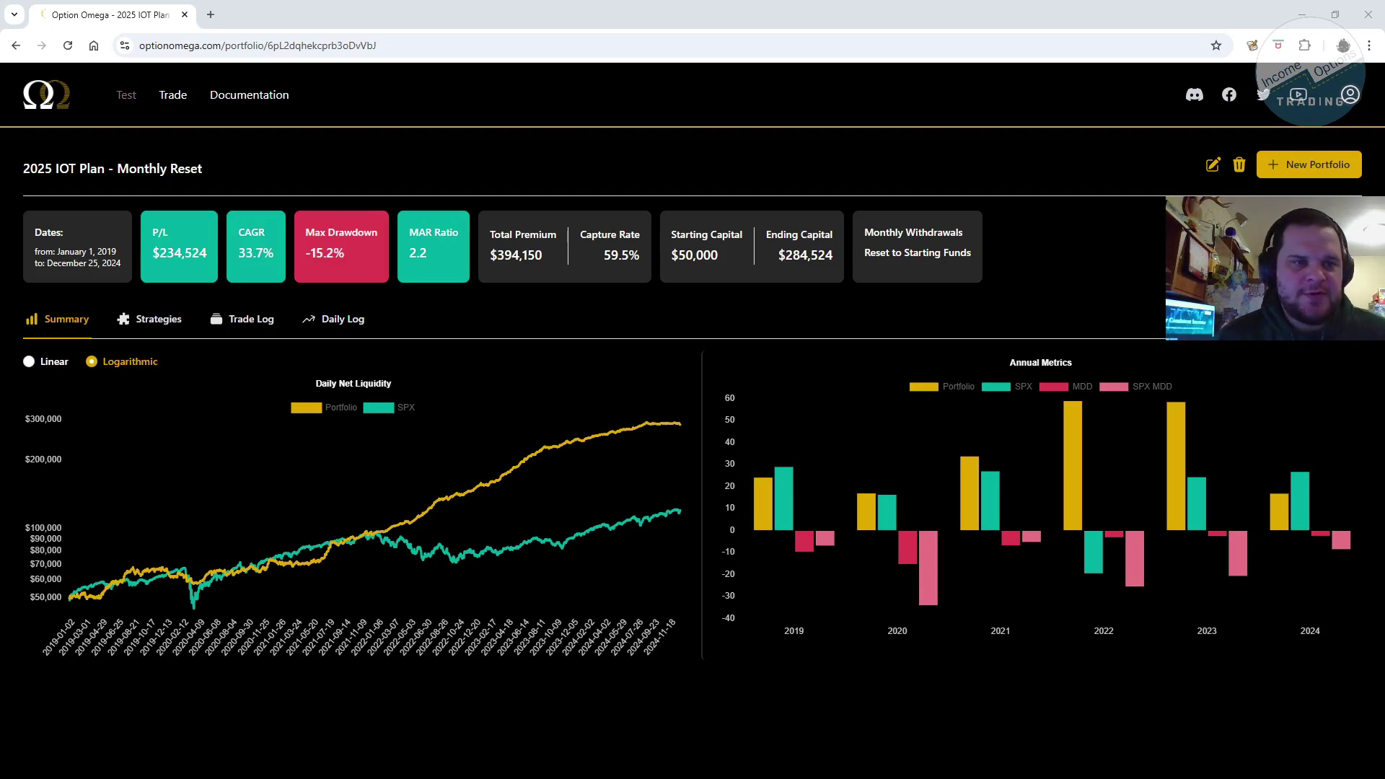
Show the Tests table of all saved backtests from the Test menu.
left_click(126, 96)
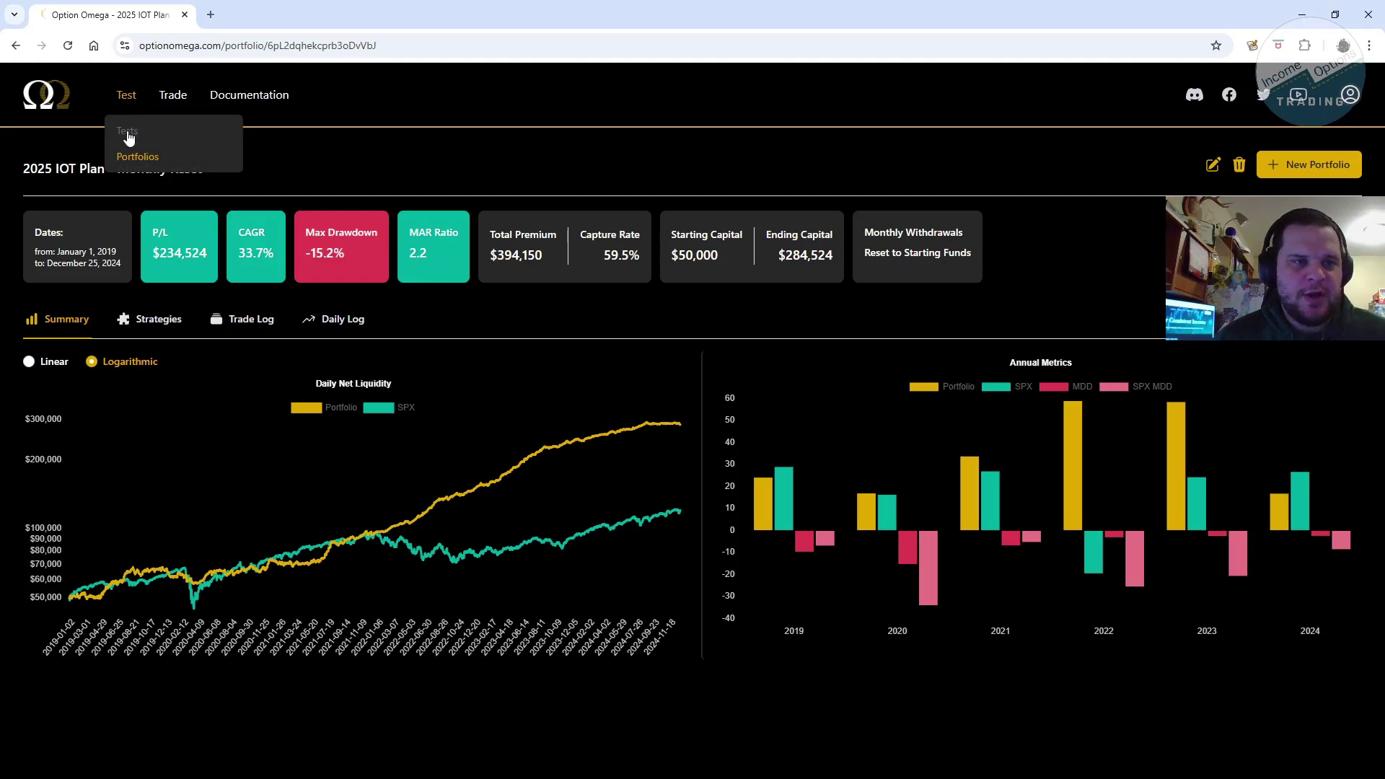
left_click(127, 133)
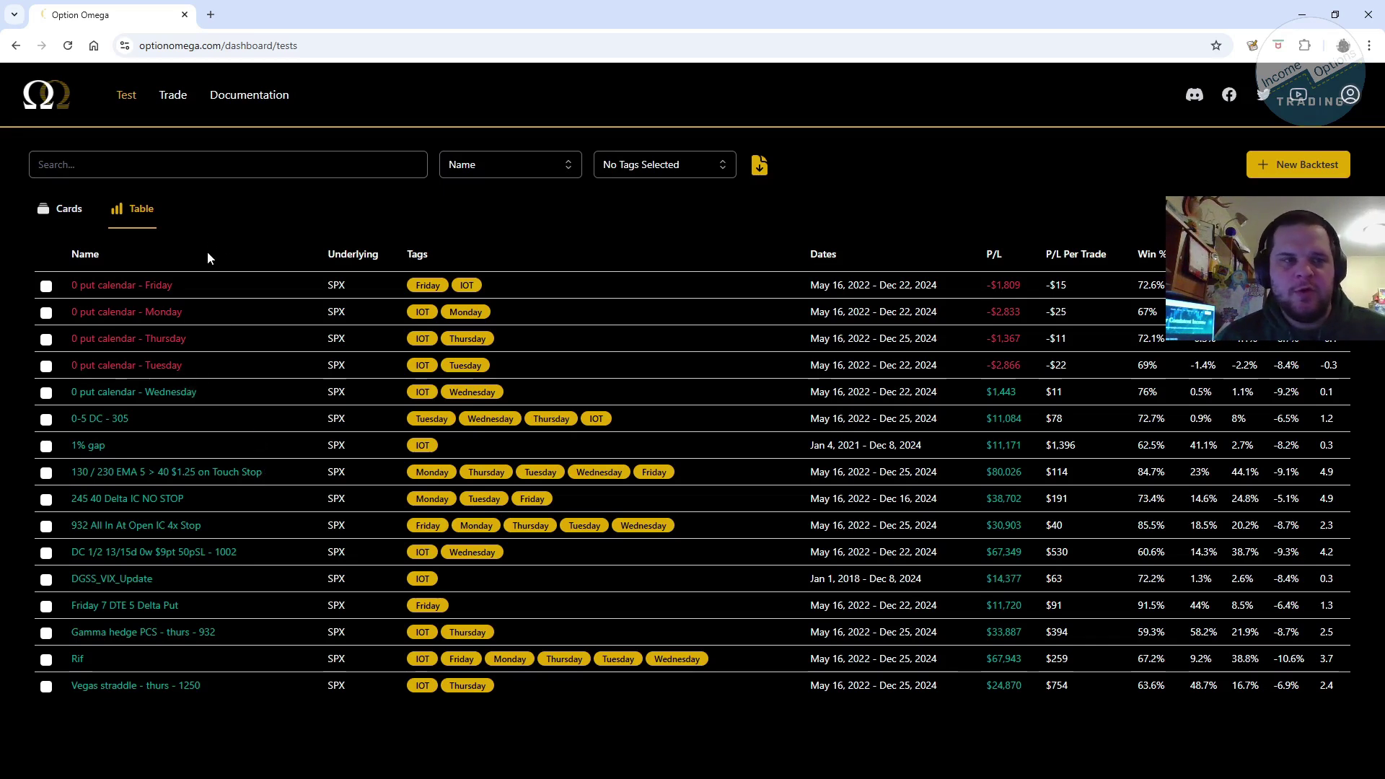
left_click(122, 101)
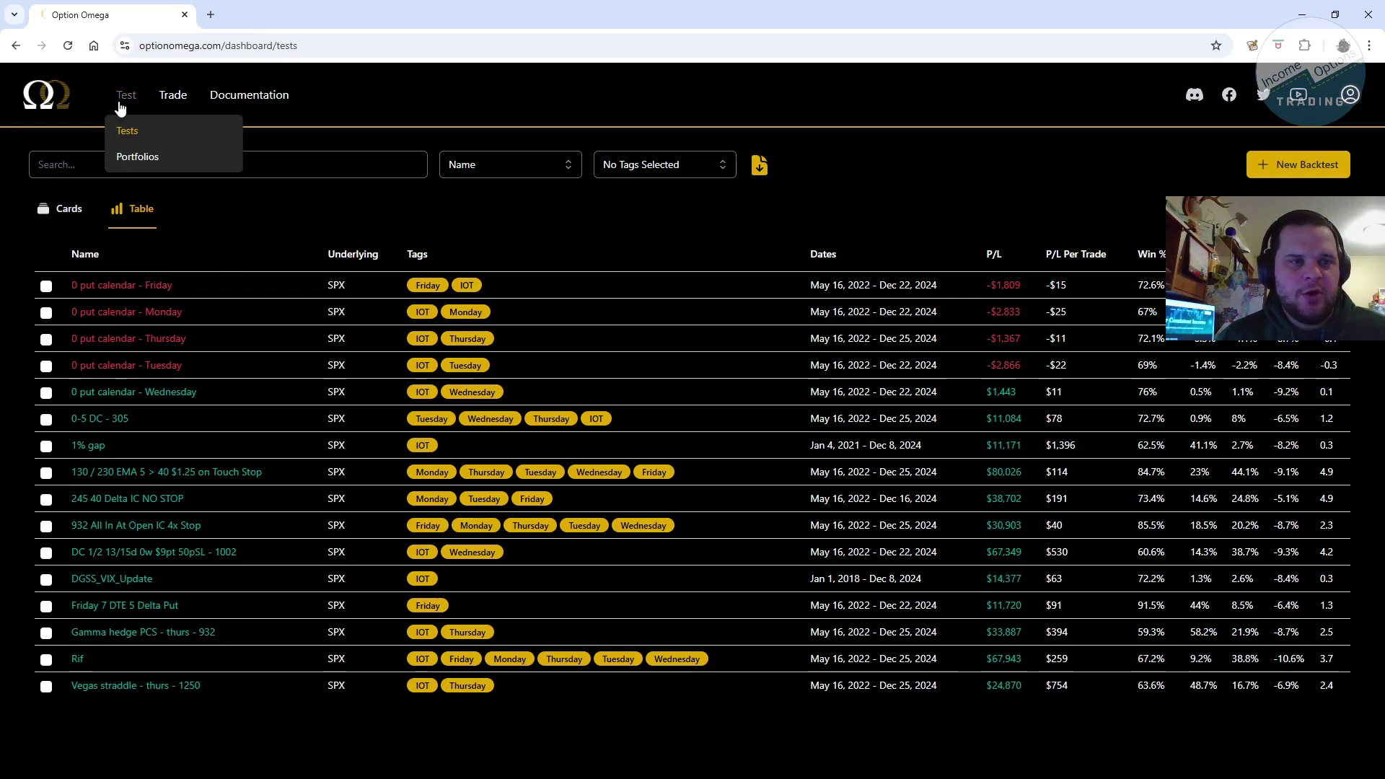
Go back to the 2025 IOT Plan - Monthly Reset portfolio page.
left_click(10, 45)
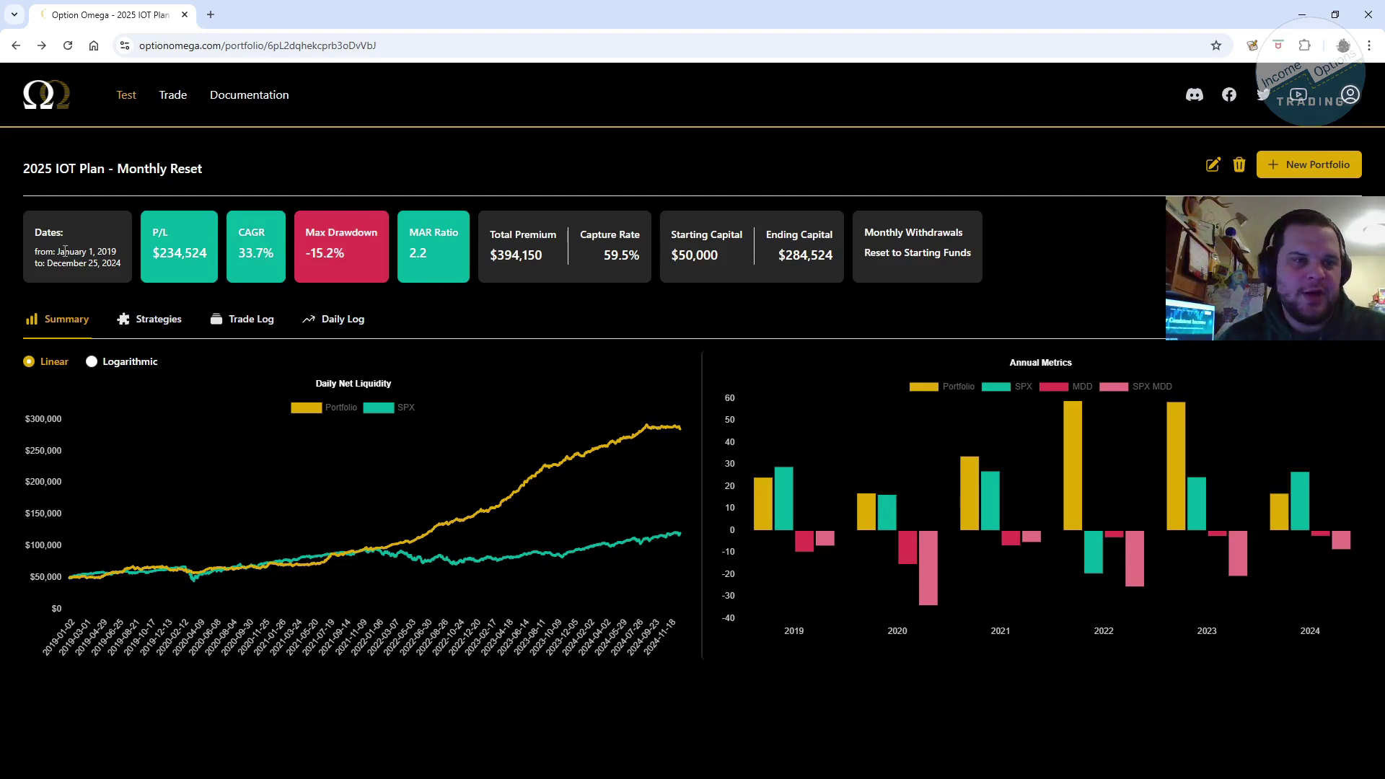
Highlight the date range, $50,000 starting capital and Reset to Starting Funds withdrawals setting.
left_click_drag(56, 251, 118, 269)
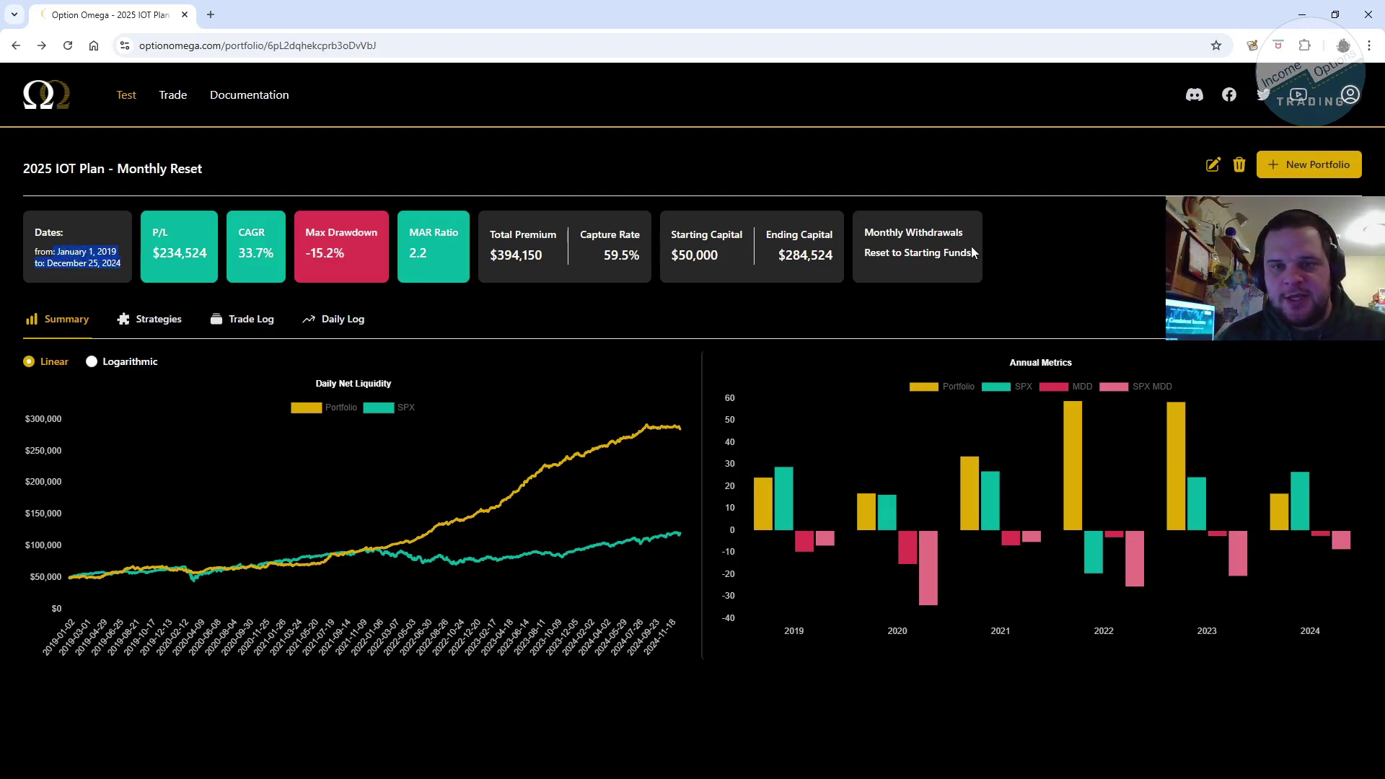
left_click_drag(971, 248, 866, 246)
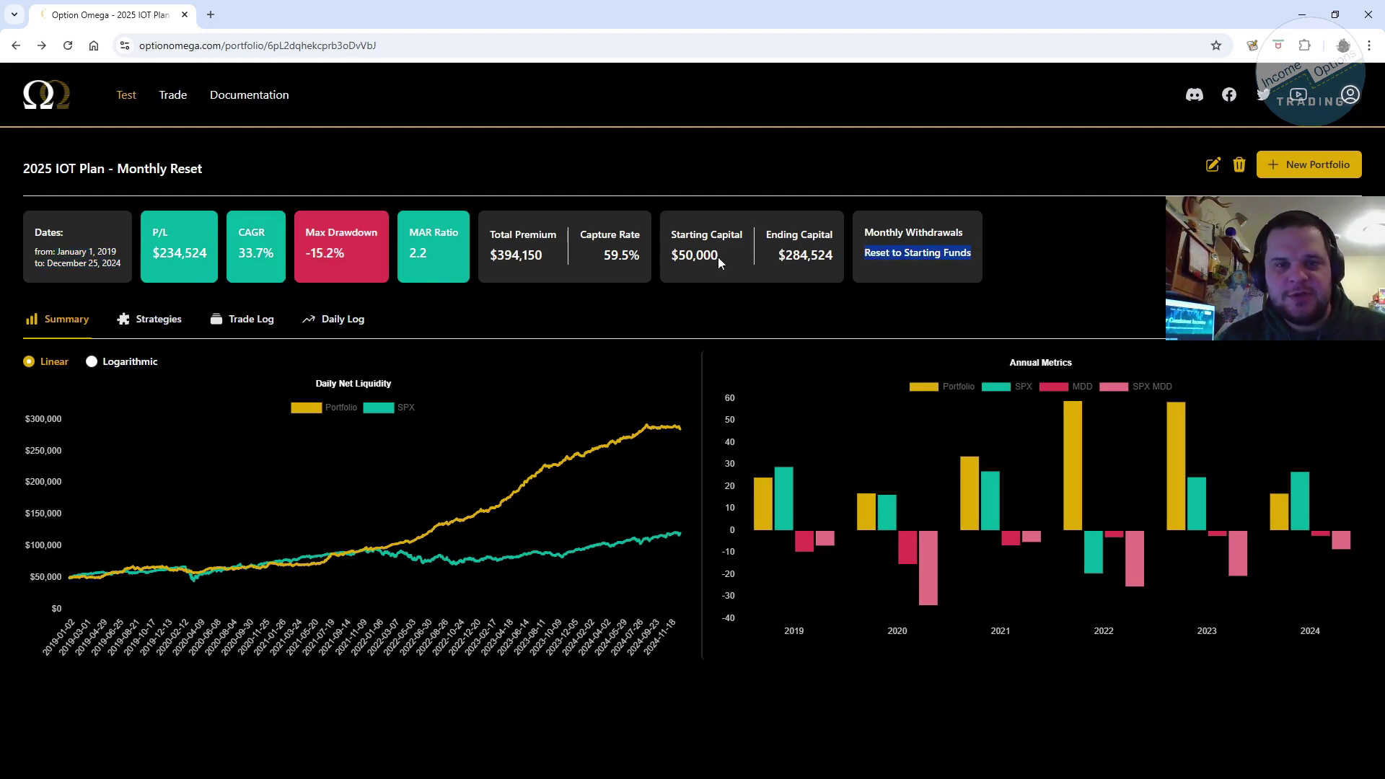
left_click_drag(718, 259, 669, 232)
left_click_drag(968, 254, 850, 235)
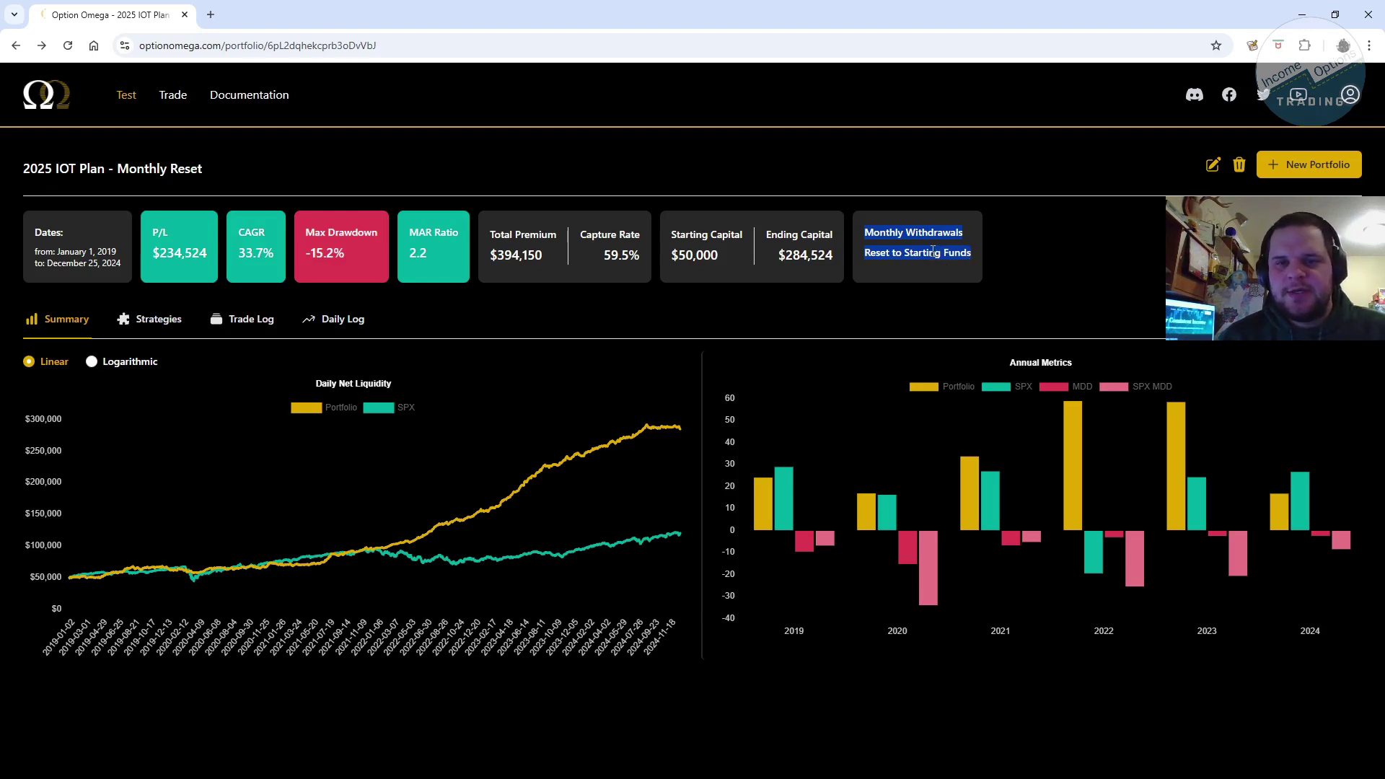
left_click_drag(970, 255, 859, 237)
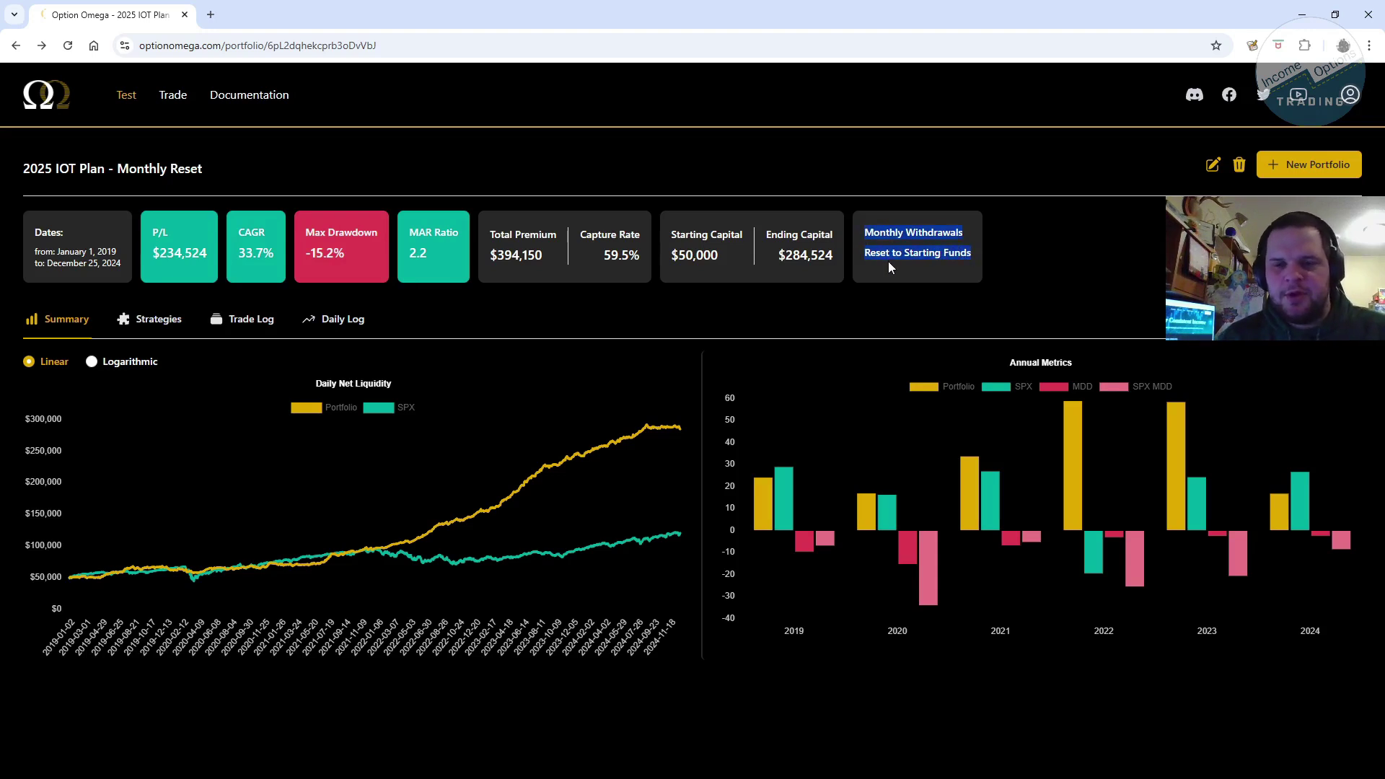
left_click(967, 257)
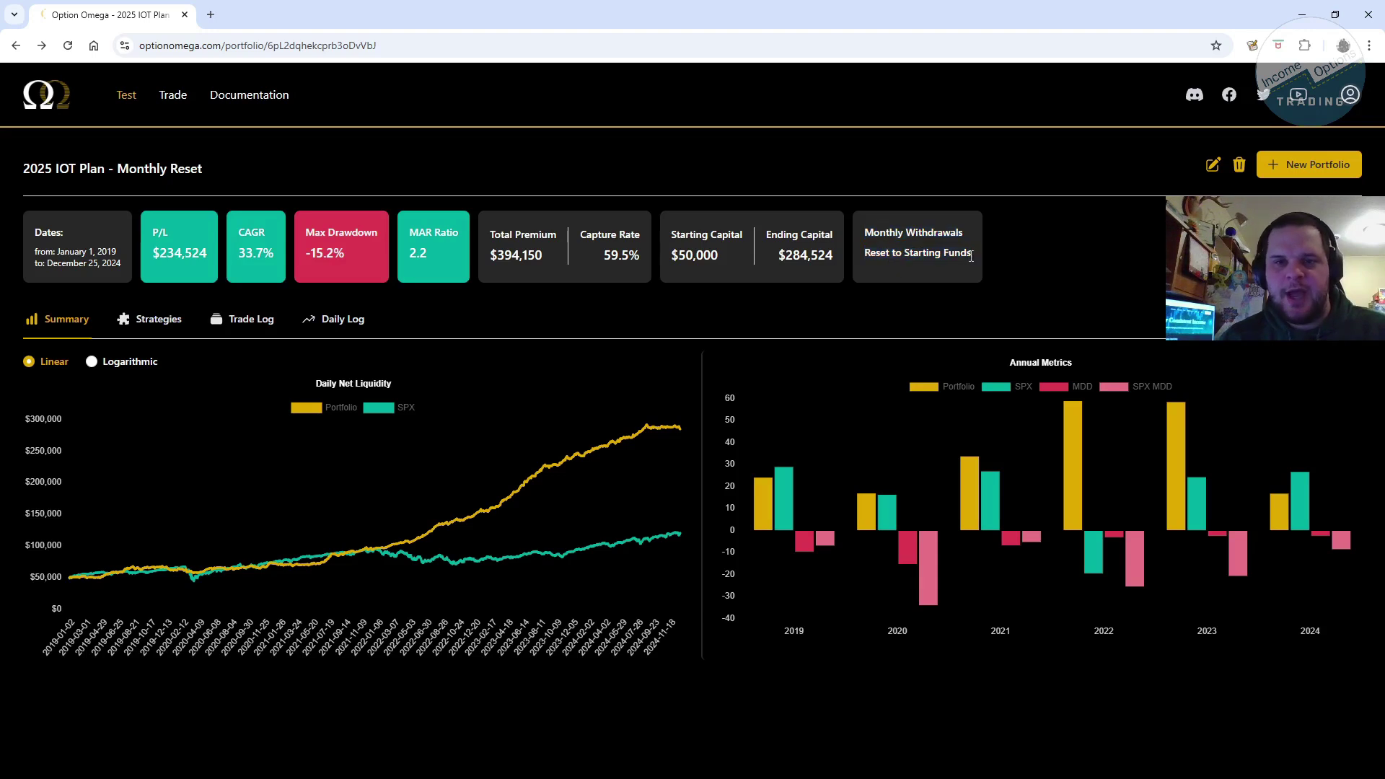
left_click_drag(971, 257, 864, 233)
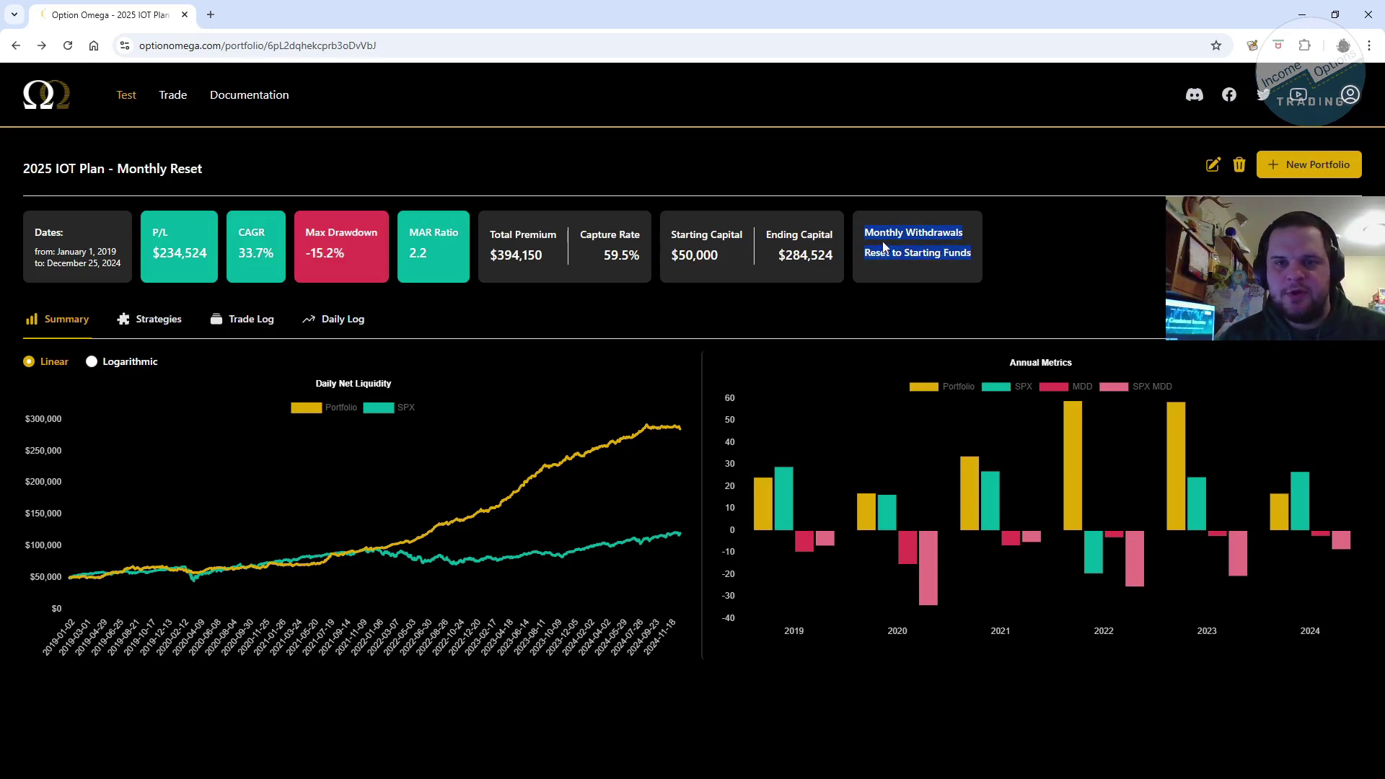
left_click(892, 232)
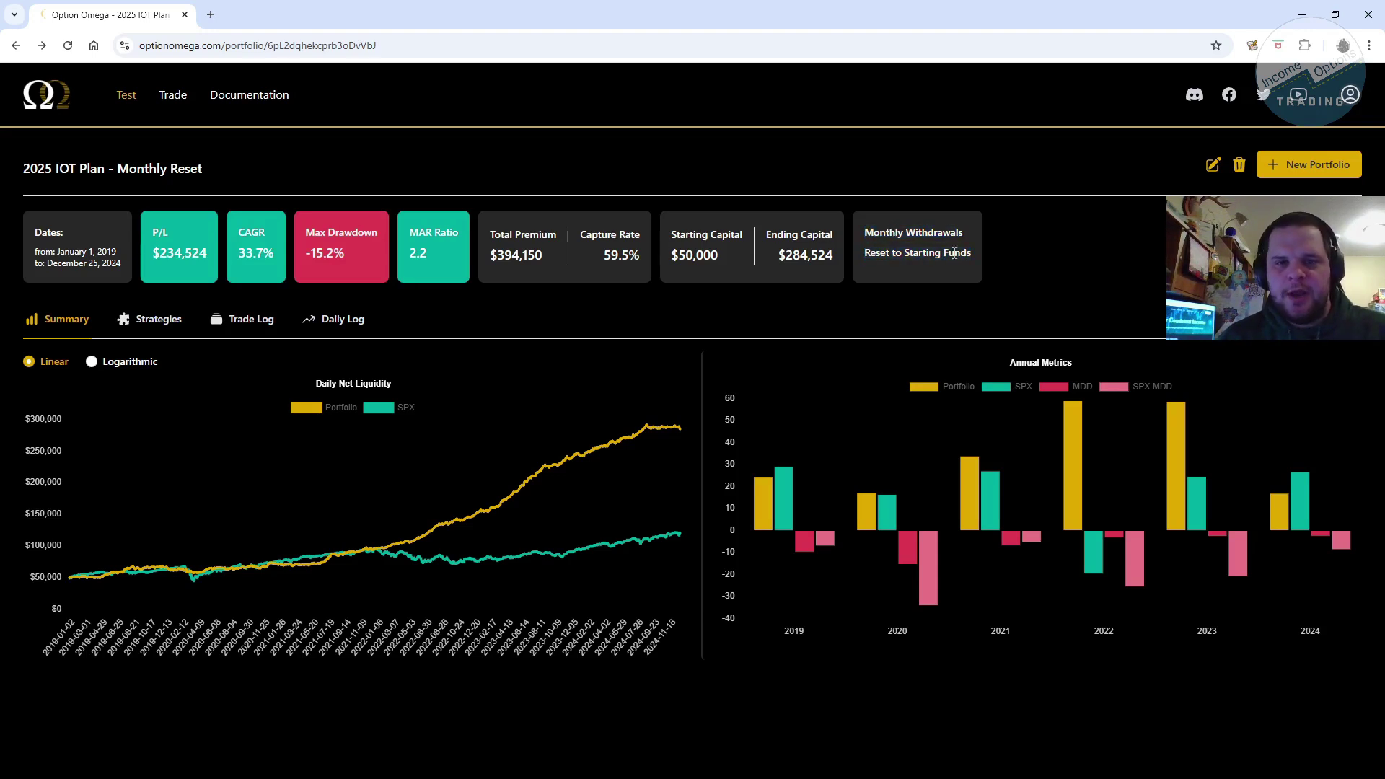
left_click_drag(930, 248, 848, 231)
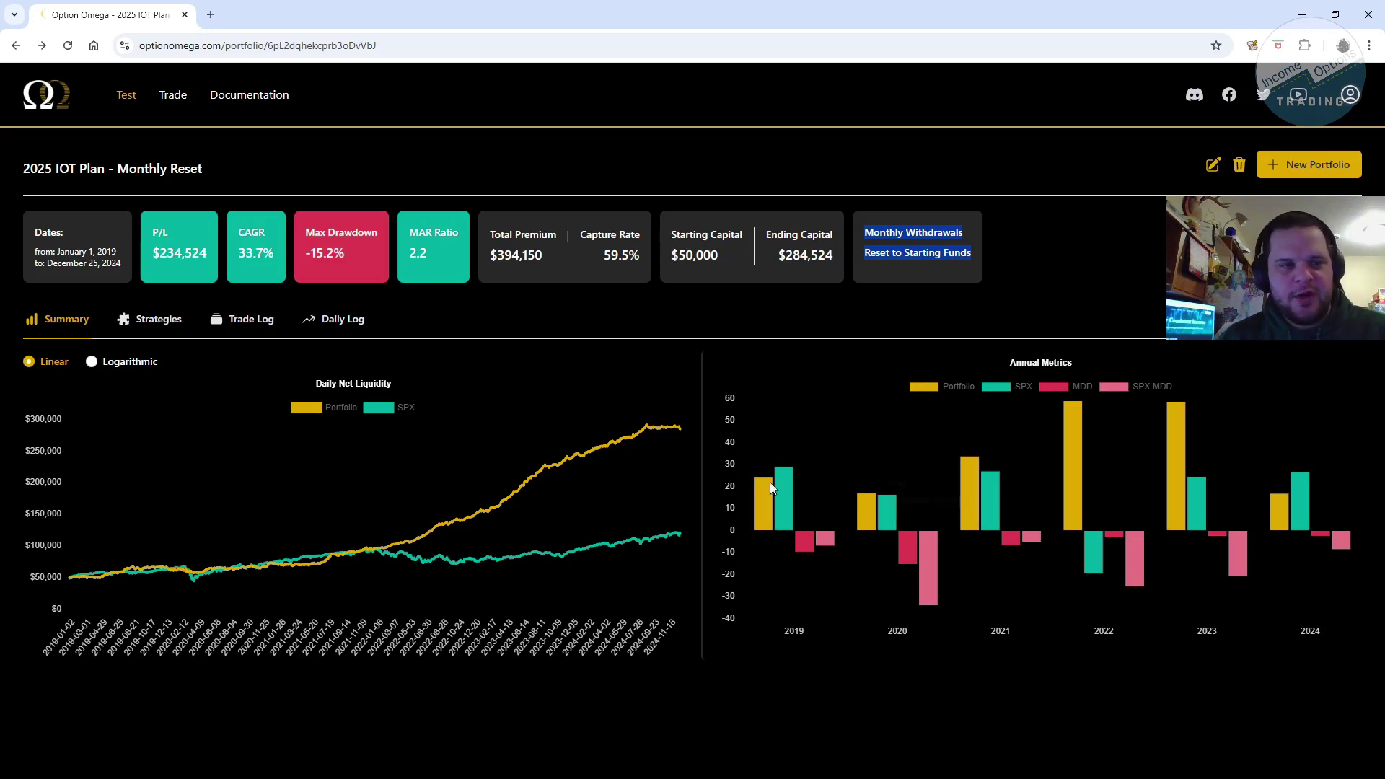
mouse_move(1075, 525)
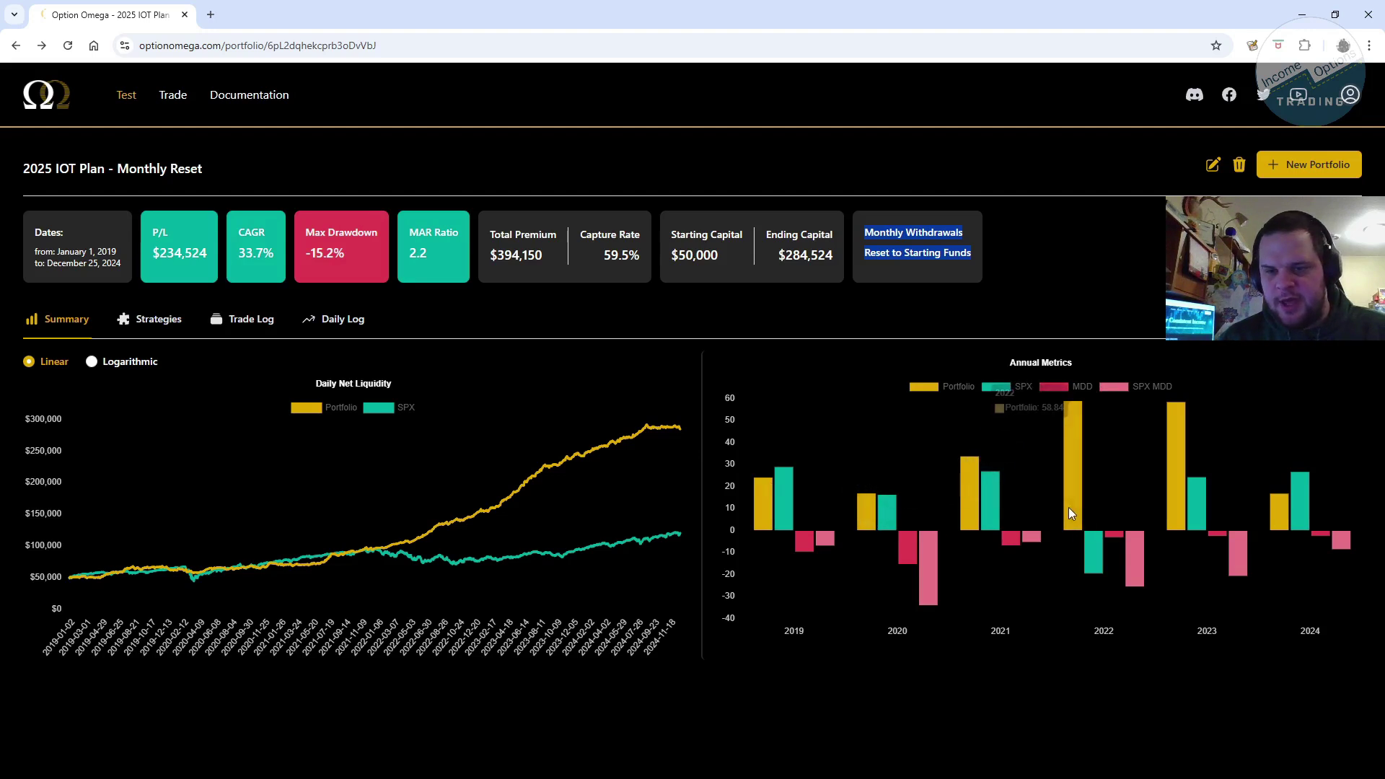
mouse_move(1187, 505)
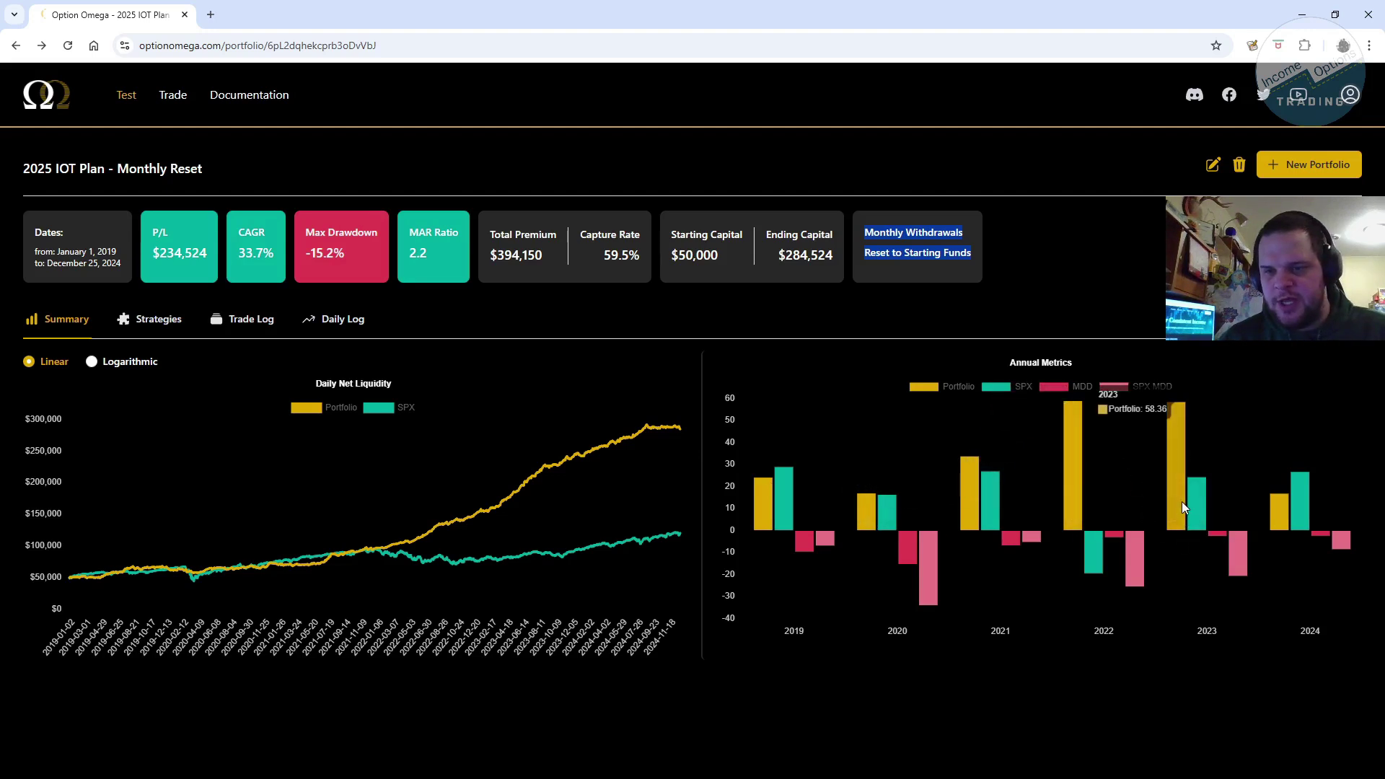
mouse_move(1070, 486)
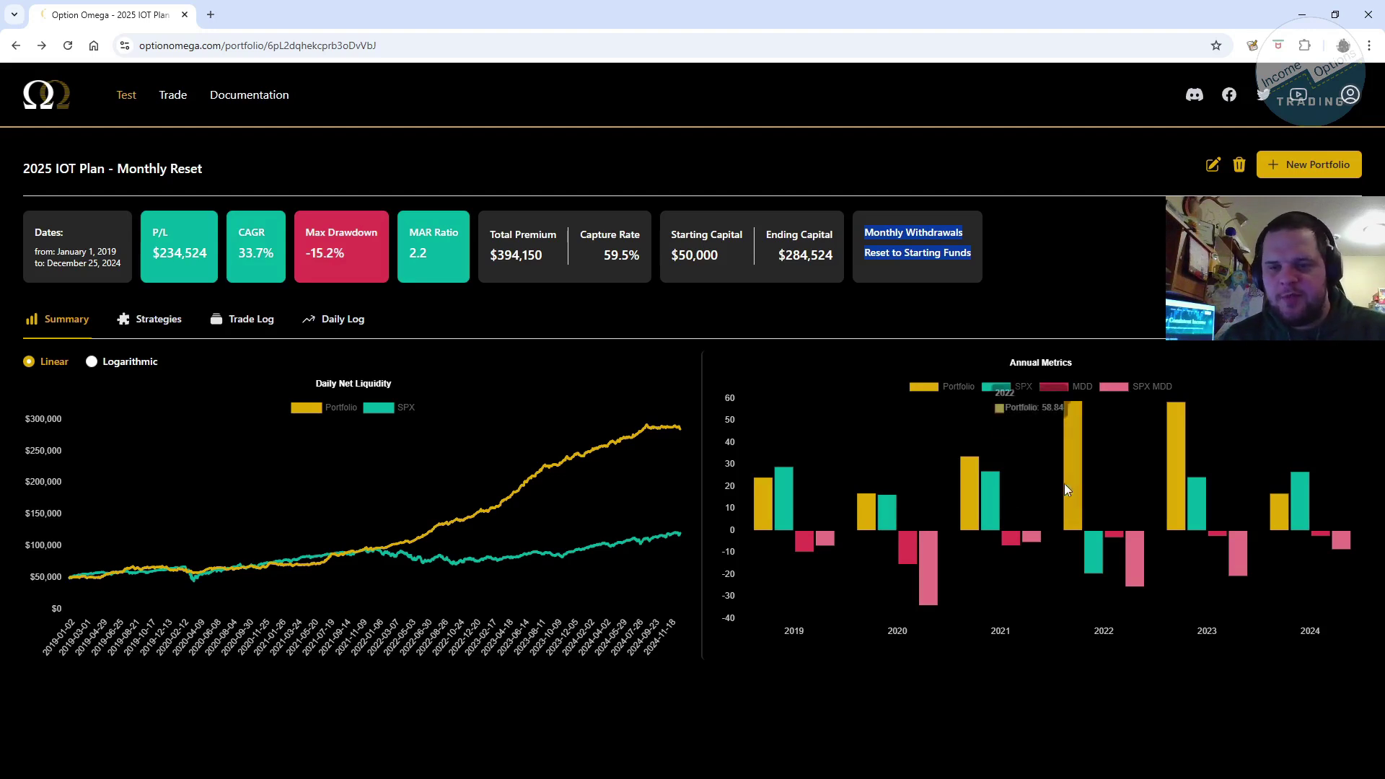
mouse_move(963, 507)
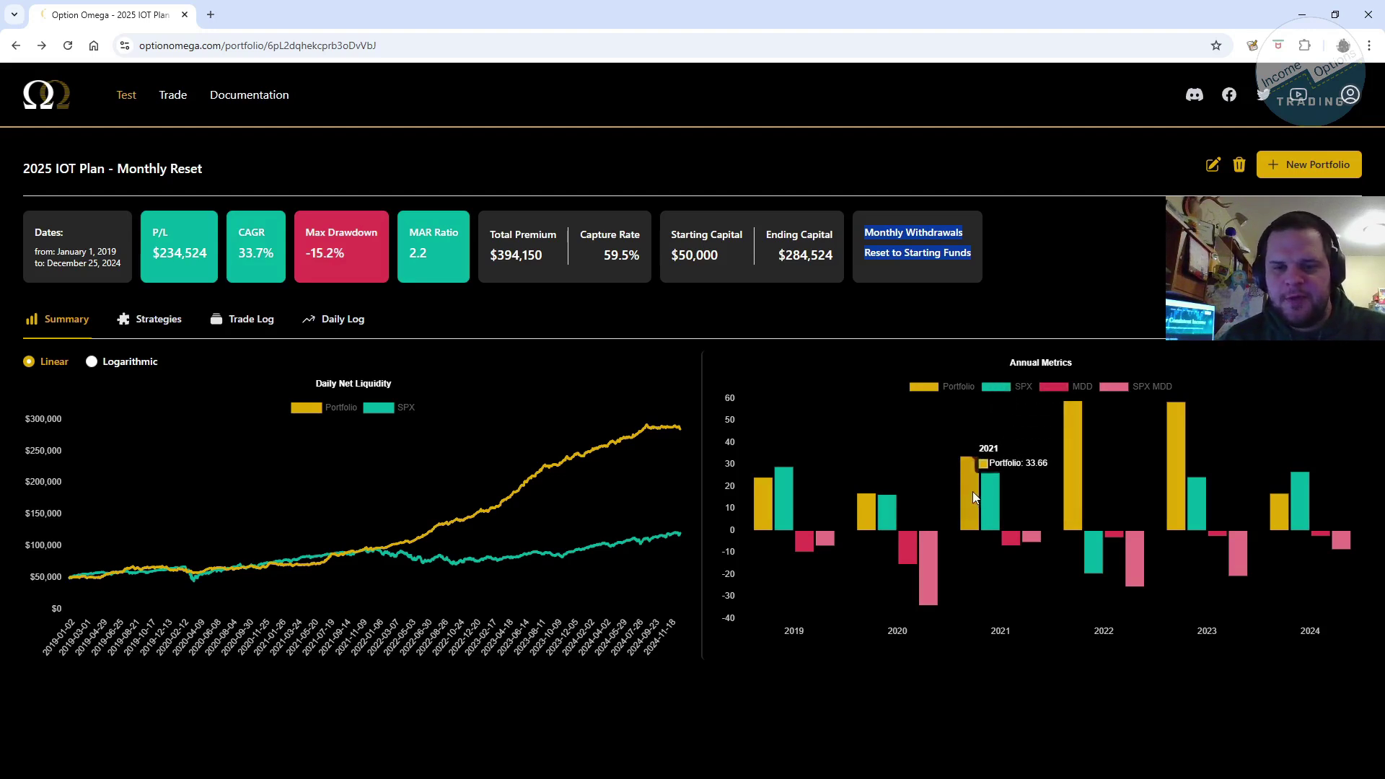
mouse_move(780, 478)
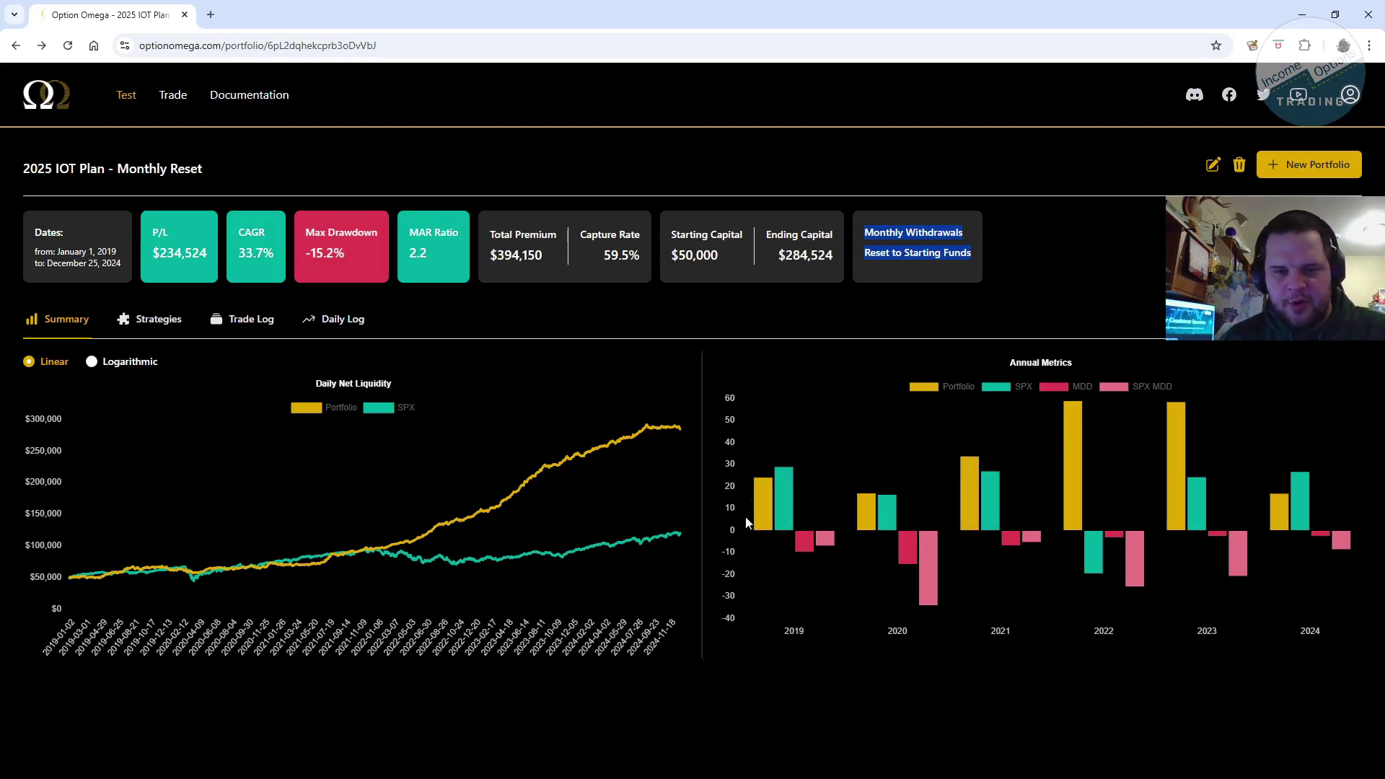
mouse_move(767, 509)
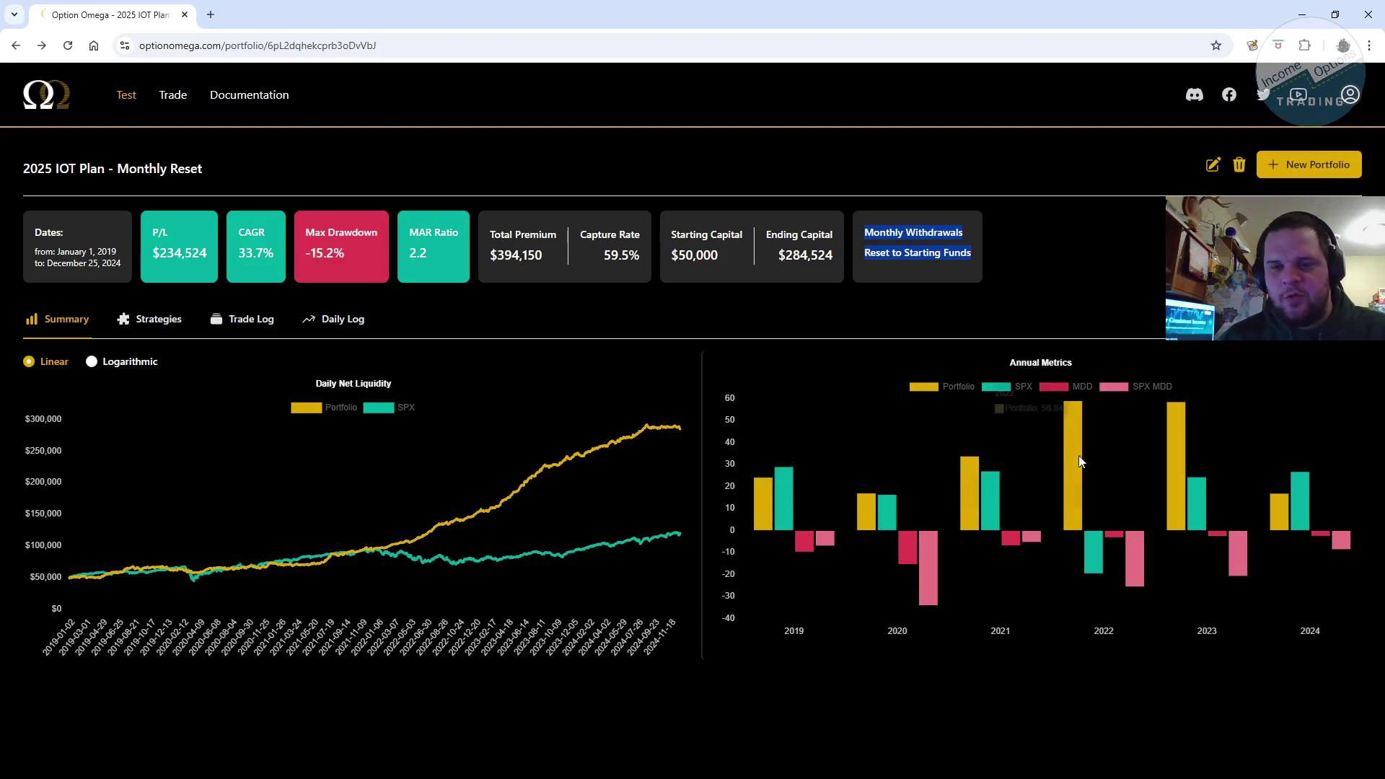
mouse_move(1277, 498)
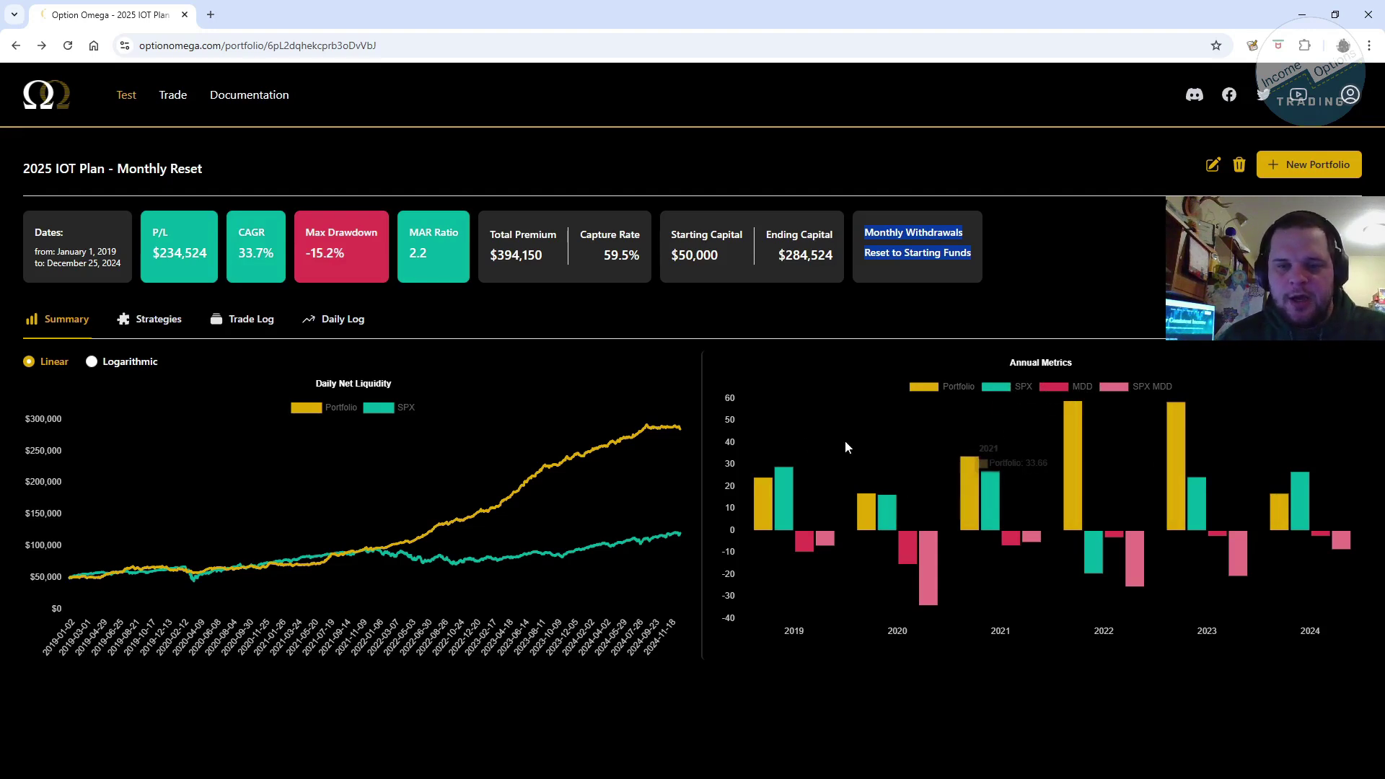
mouse_move(1014, 517)
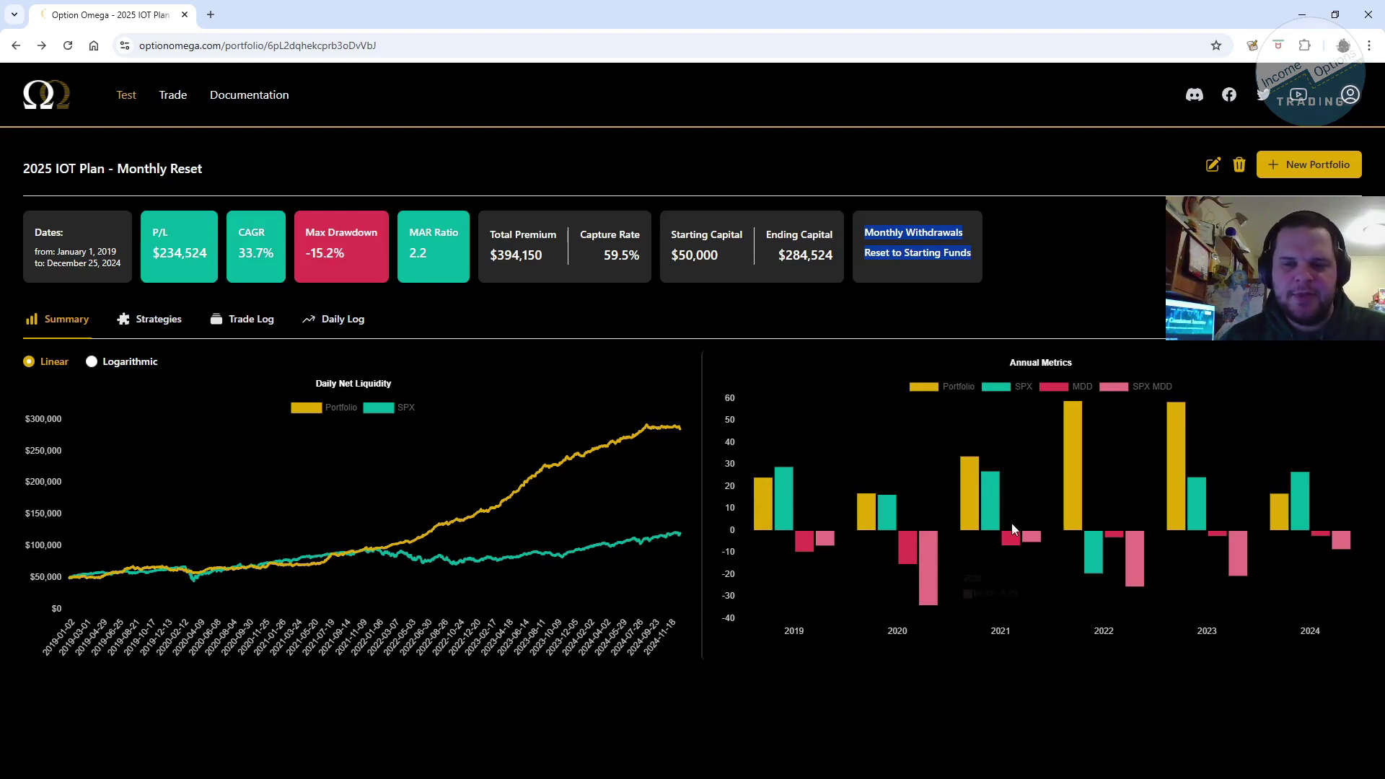
mouse_move(911, 552)
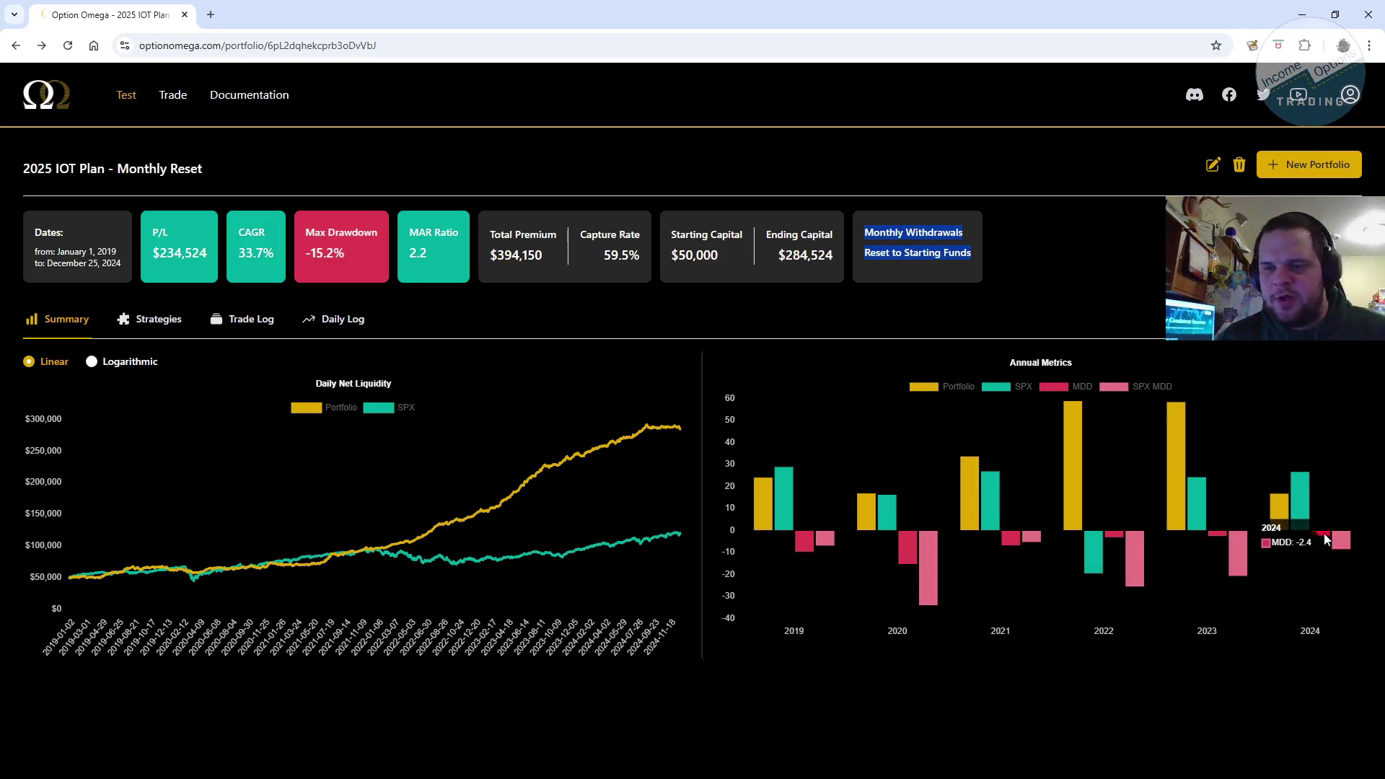
mouse_move(1338, 547)
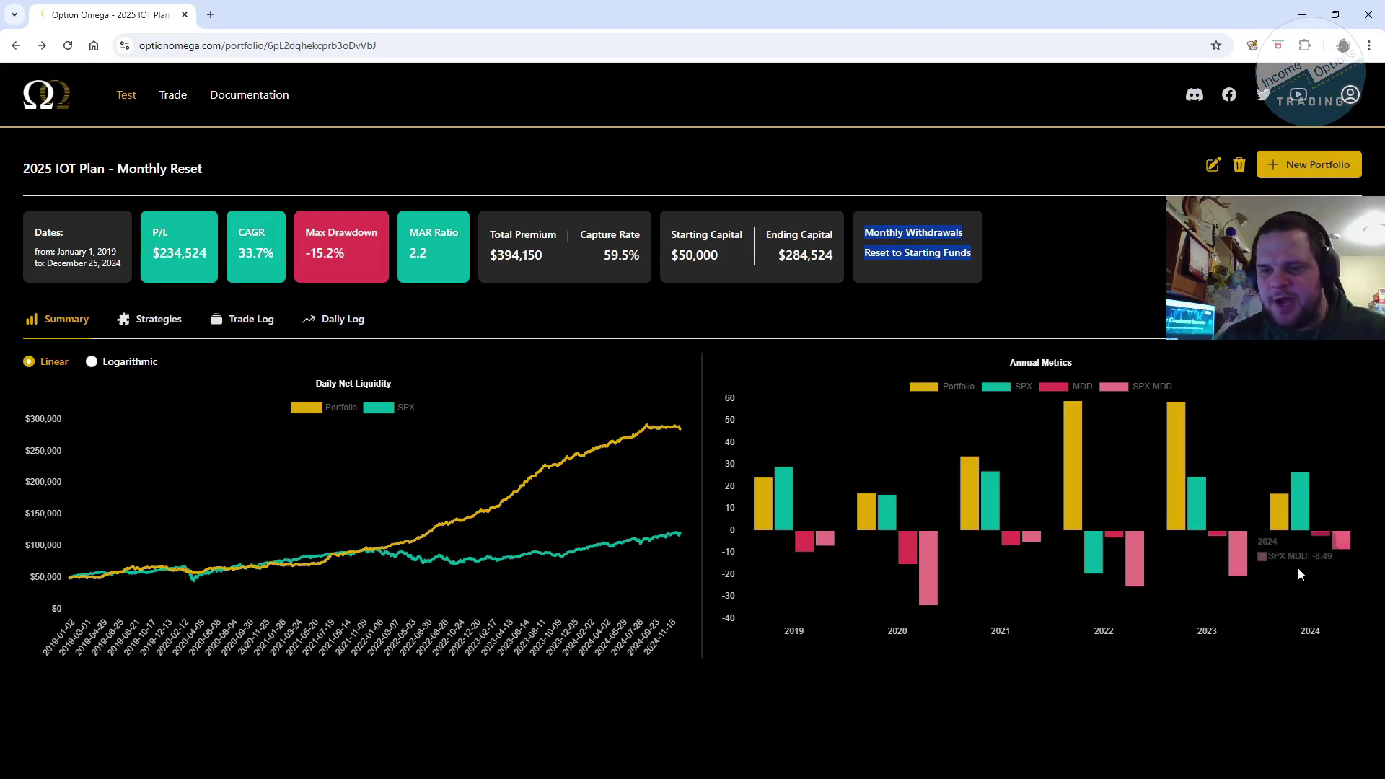
mouse_move(1232, 554)
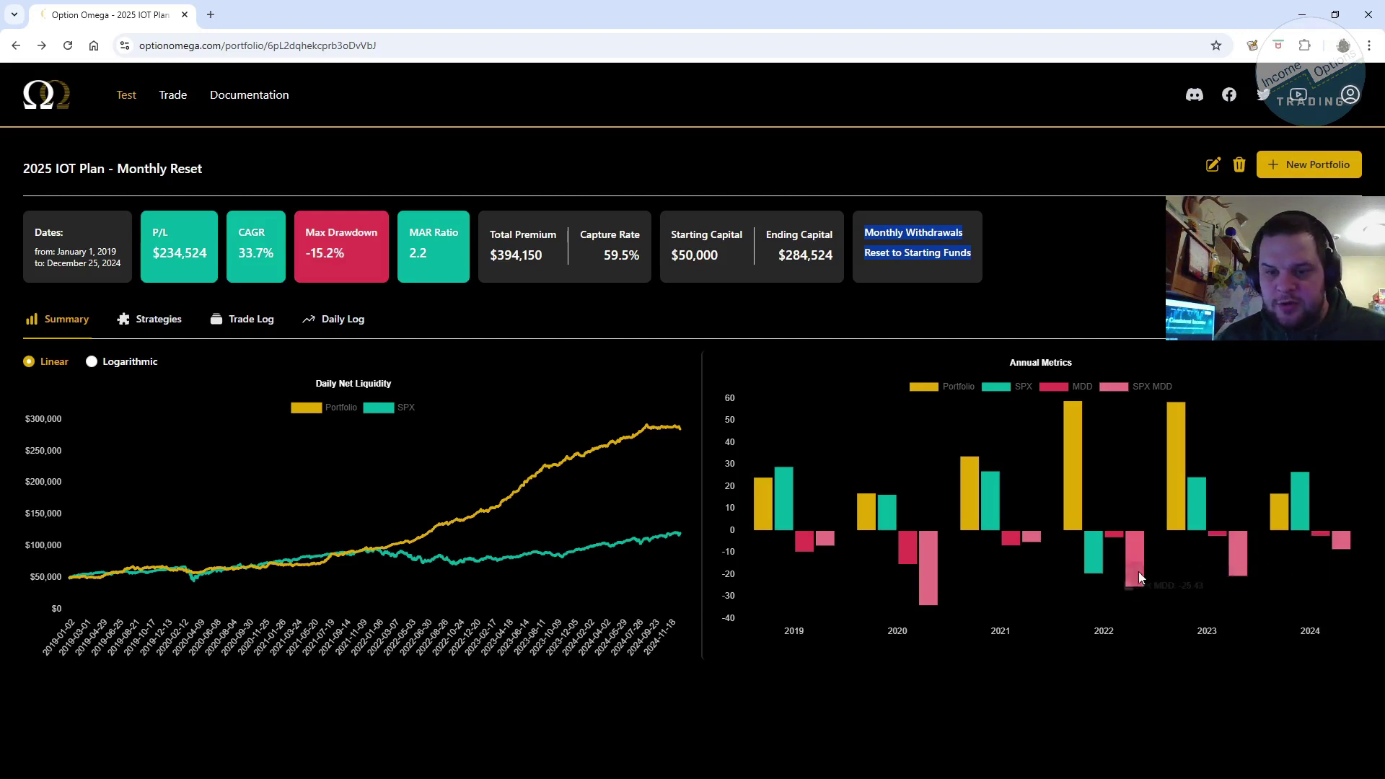
mouse_move(1068, 577)
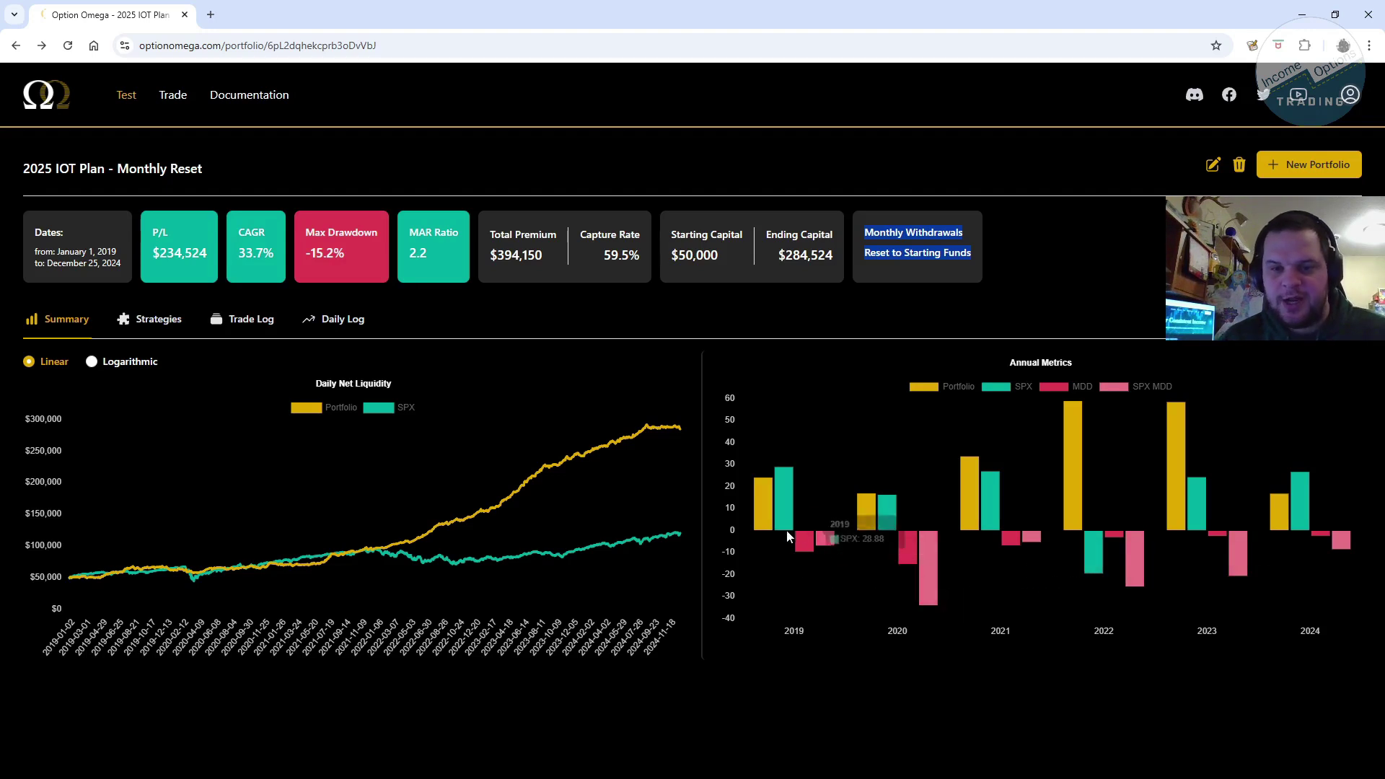
mouse_move(931, 570)
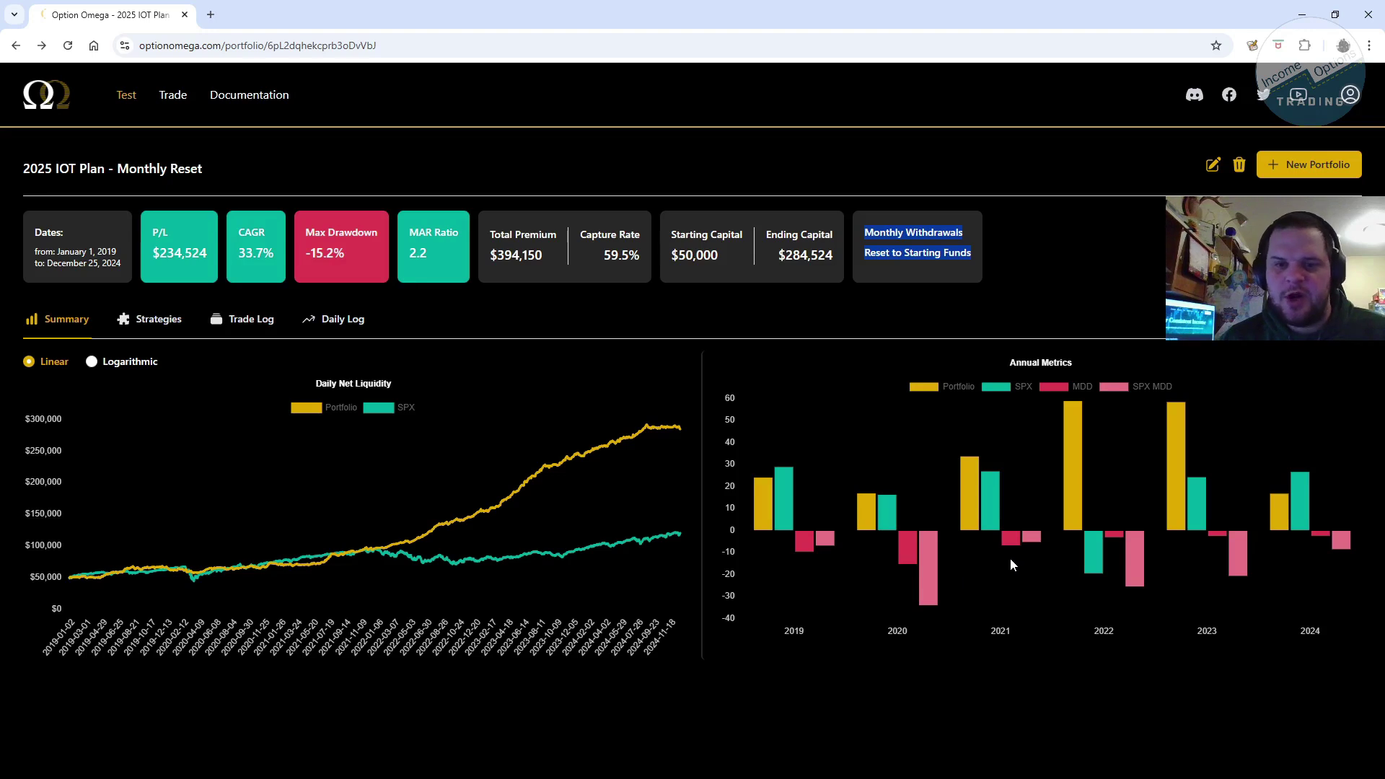
mouse_move(1040, 544)
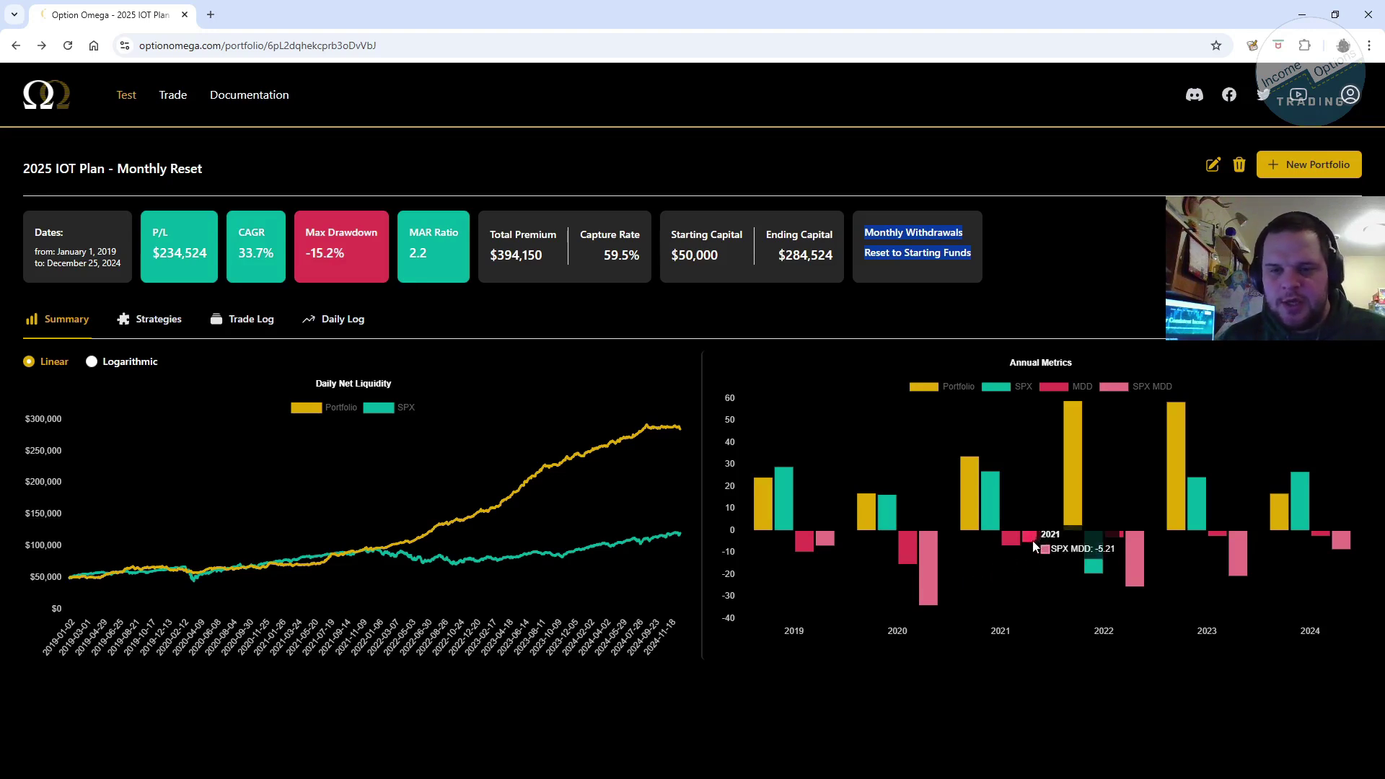
mouse_move(802, 546)
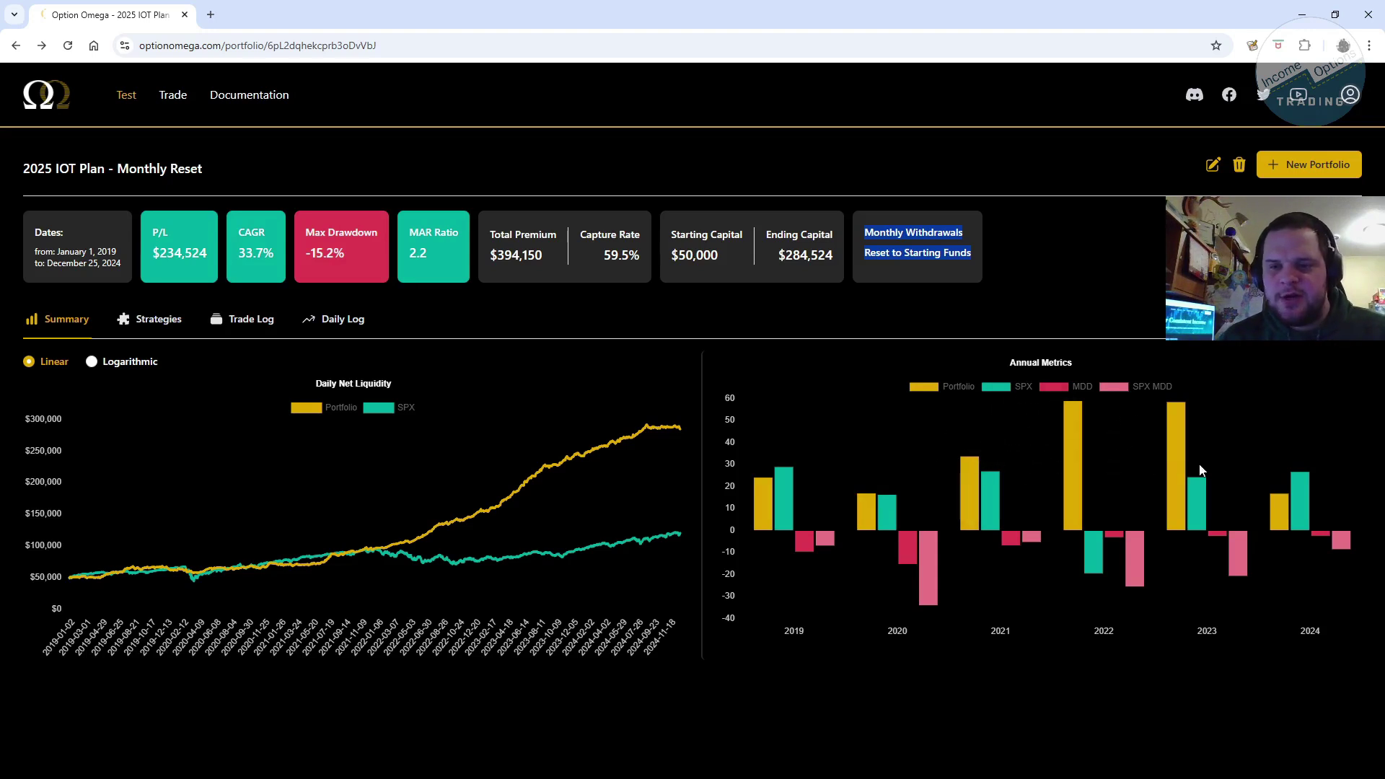
mouse_move(1298, 504)
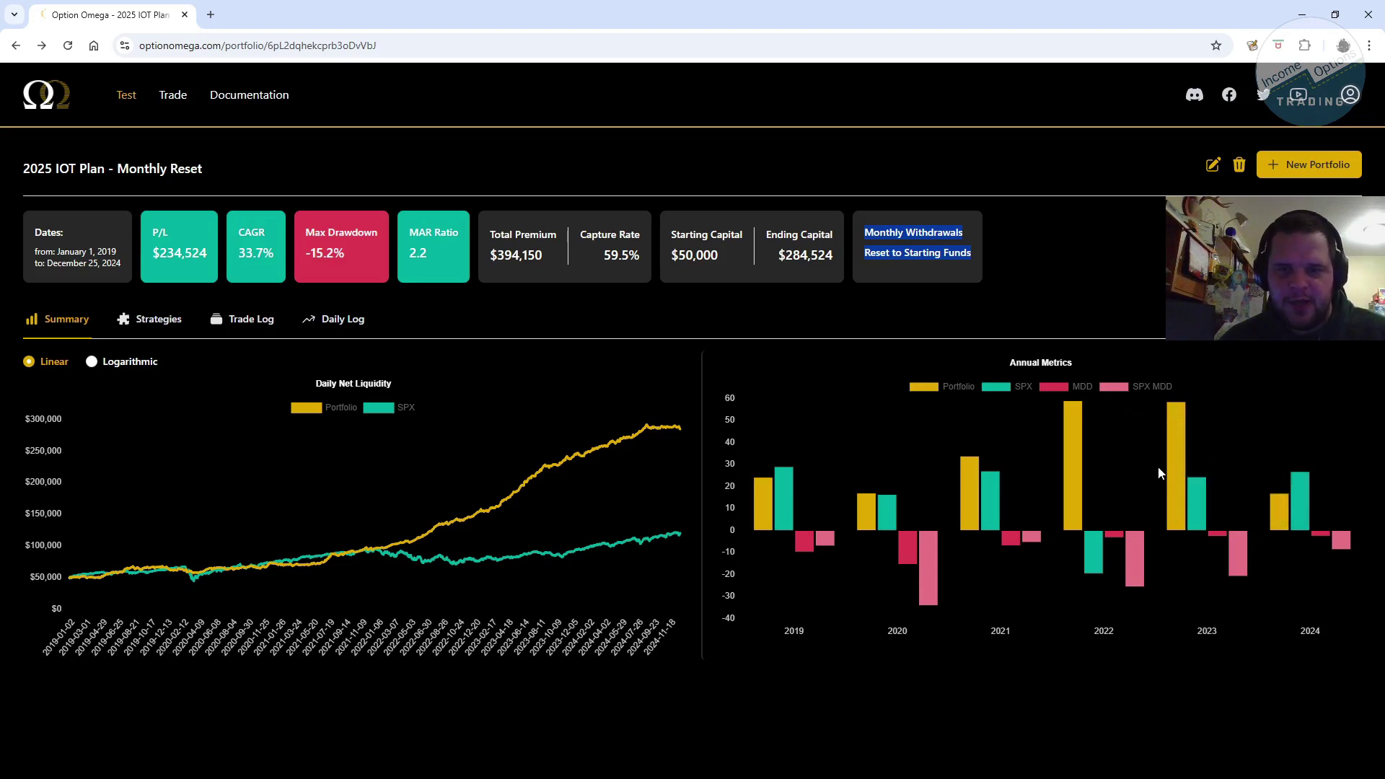
left_click(1245, 452)
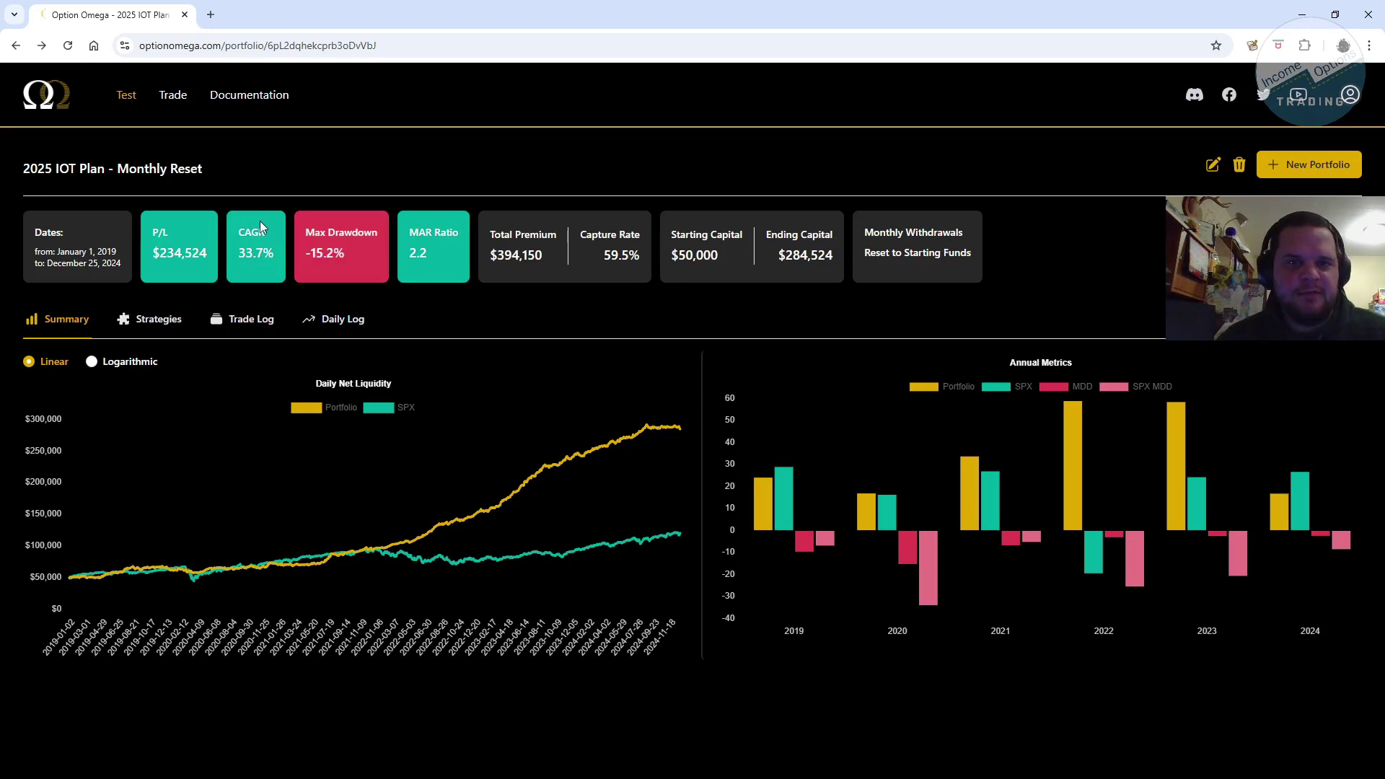
Browse the Strategies tab's five SPX strategy cards allocated 25%, 2%, 15%, 5% and 4.5%.
left_click(171, 325)
scroll(581, 320, "down", 3)
scroll(582, 327, "down", 2)
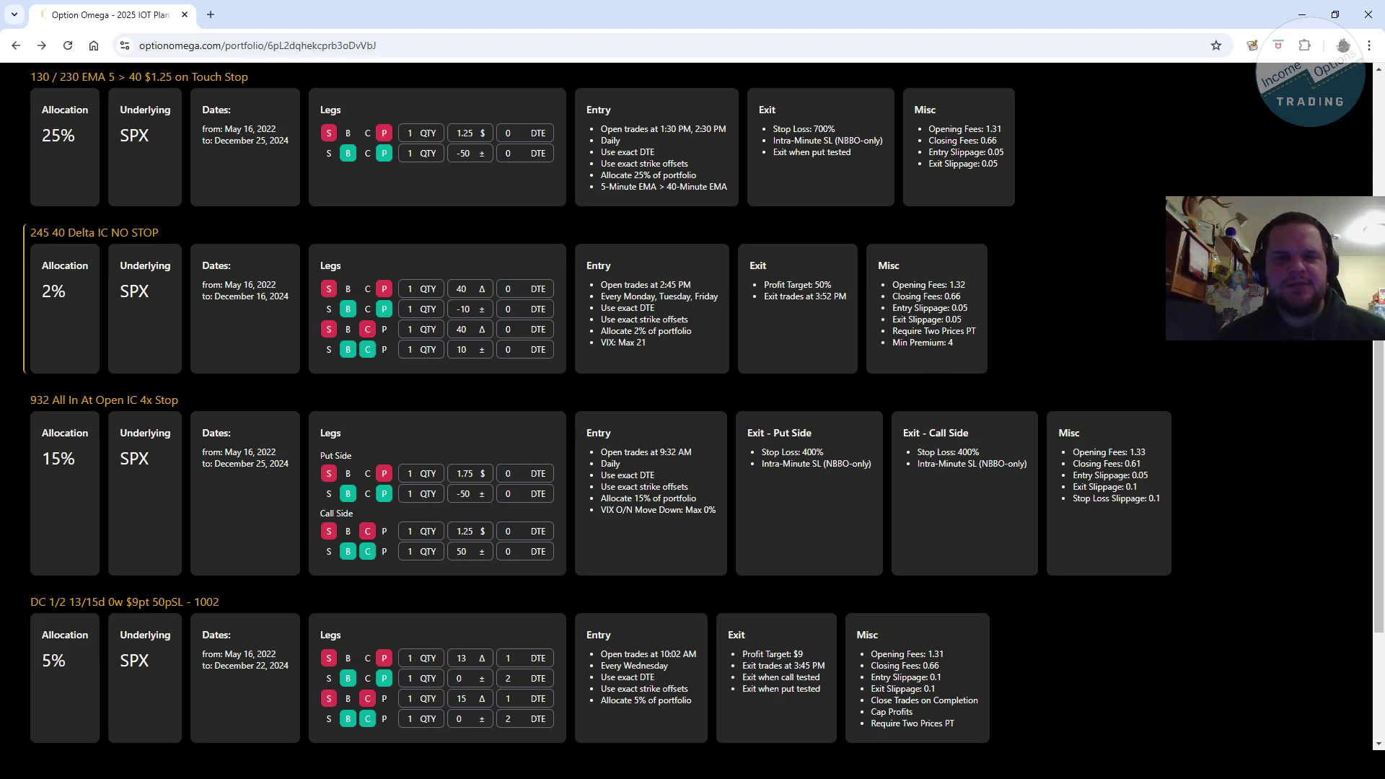
scroll(1154, 350, "down", 3)
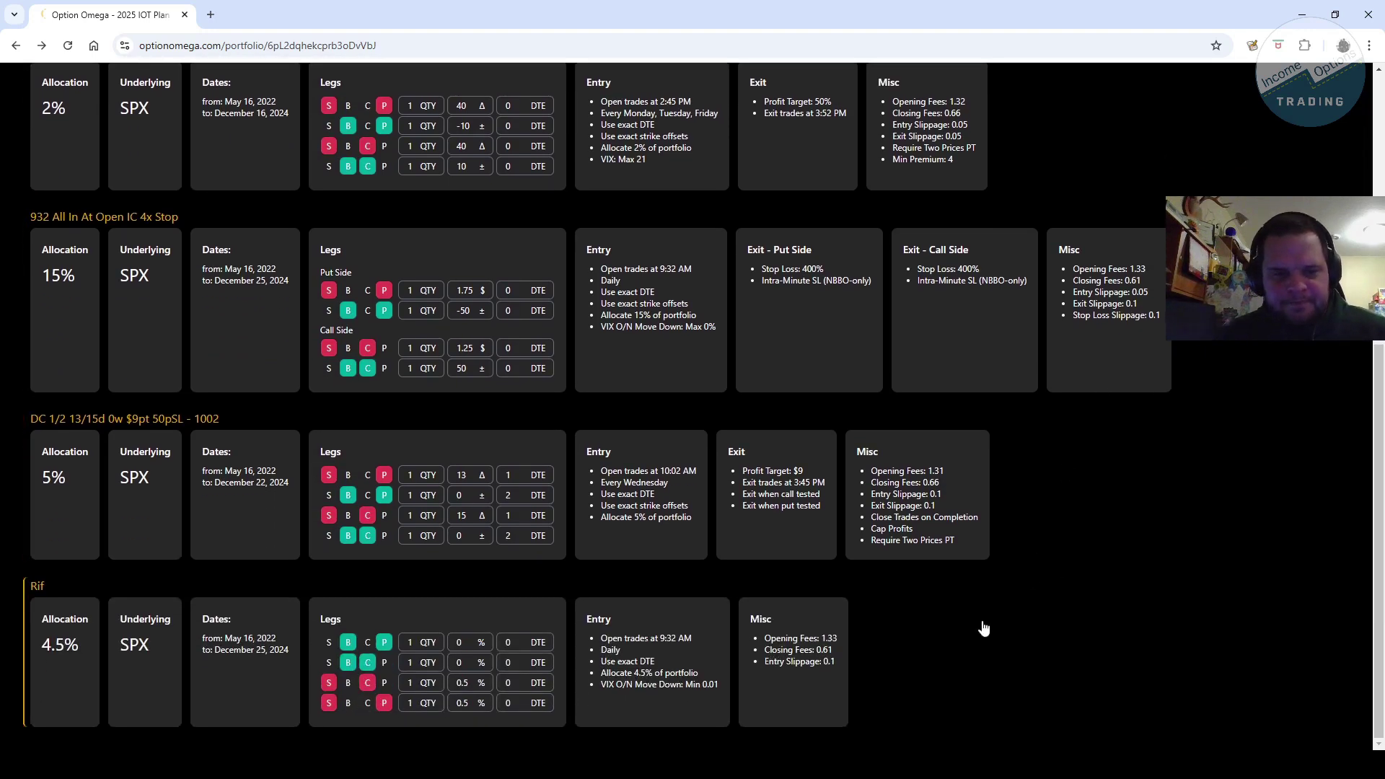
scroll(970, 629, "up", 4)
scroll(936, 628, "up", 1)
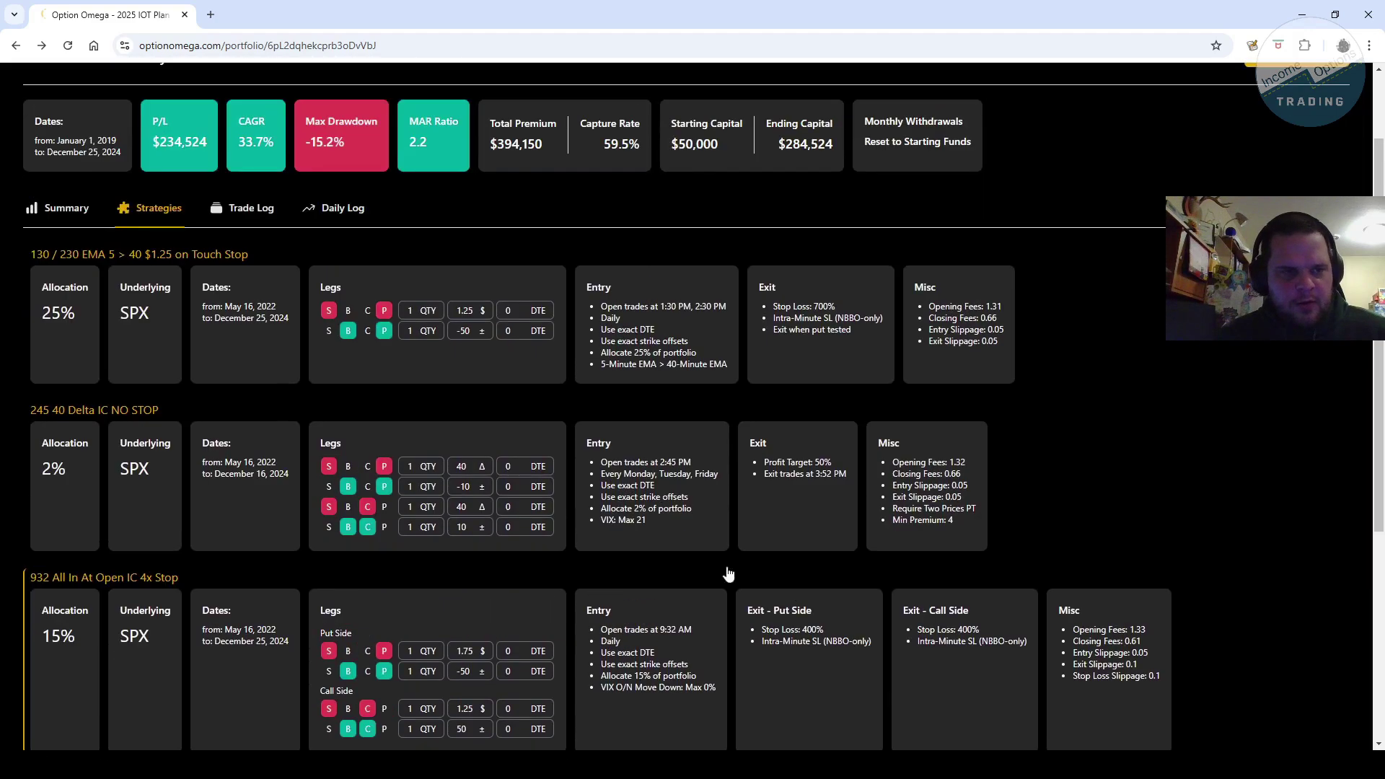
scroll(60, 303, "down", 1)
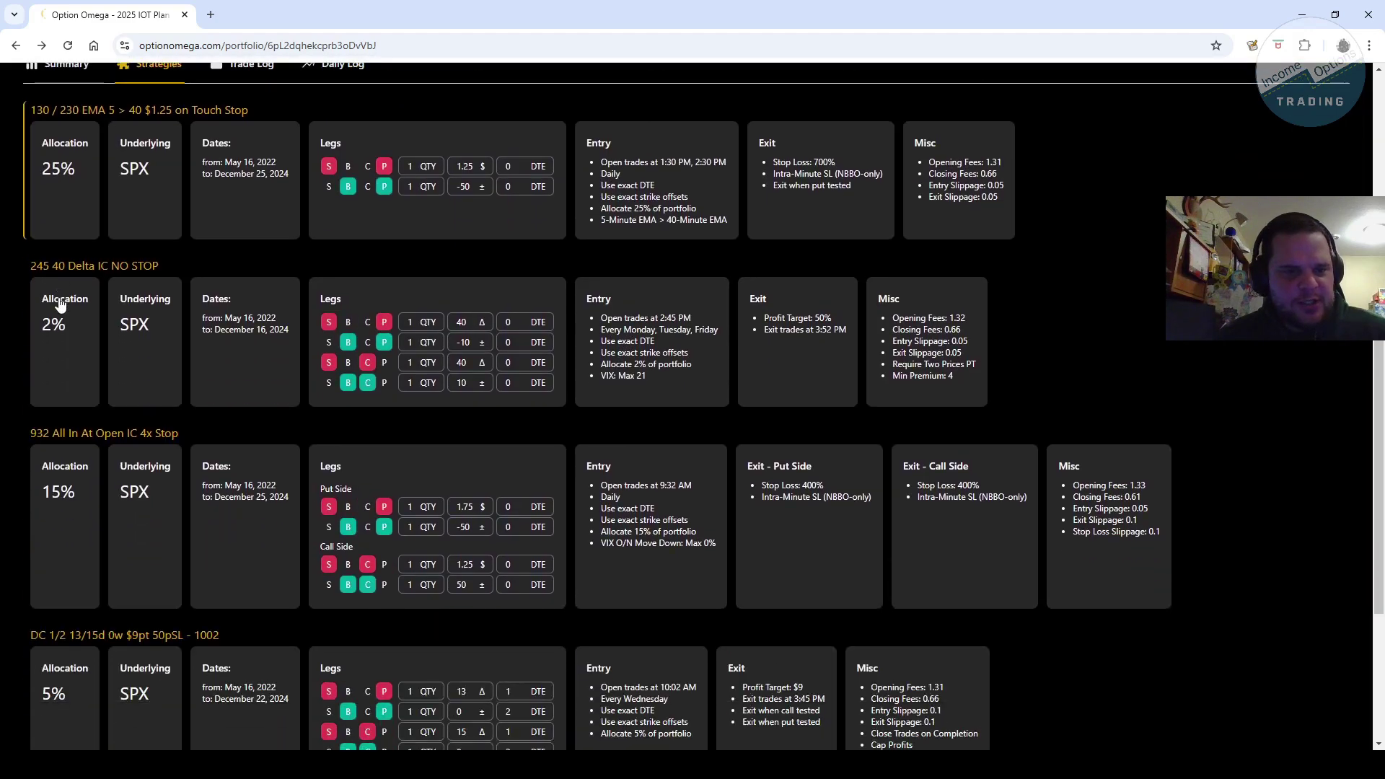
scroll(68, 249, "up", 1)
scroll(80, 310, "down", 1)
scroll(87, 373, "down", 2)
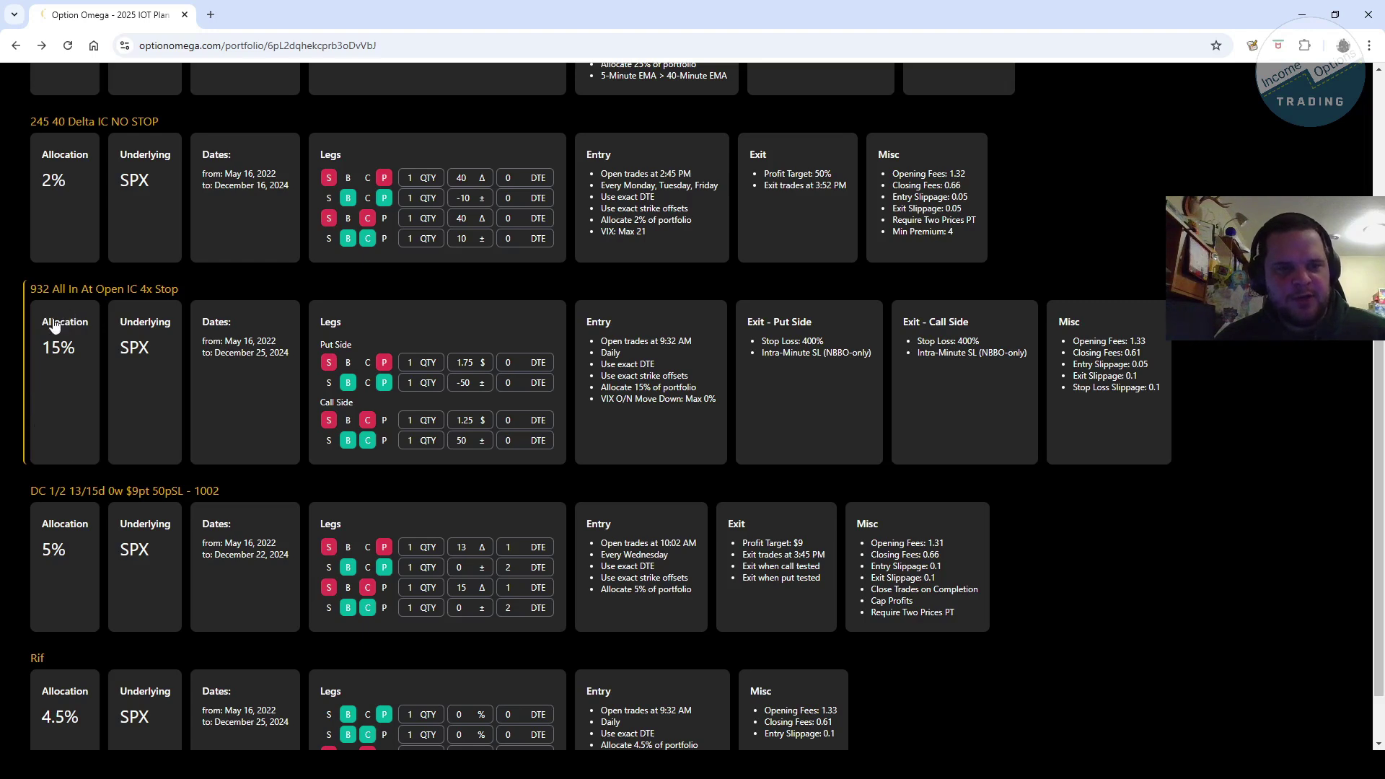
scroll(84, 352, "down", 1)
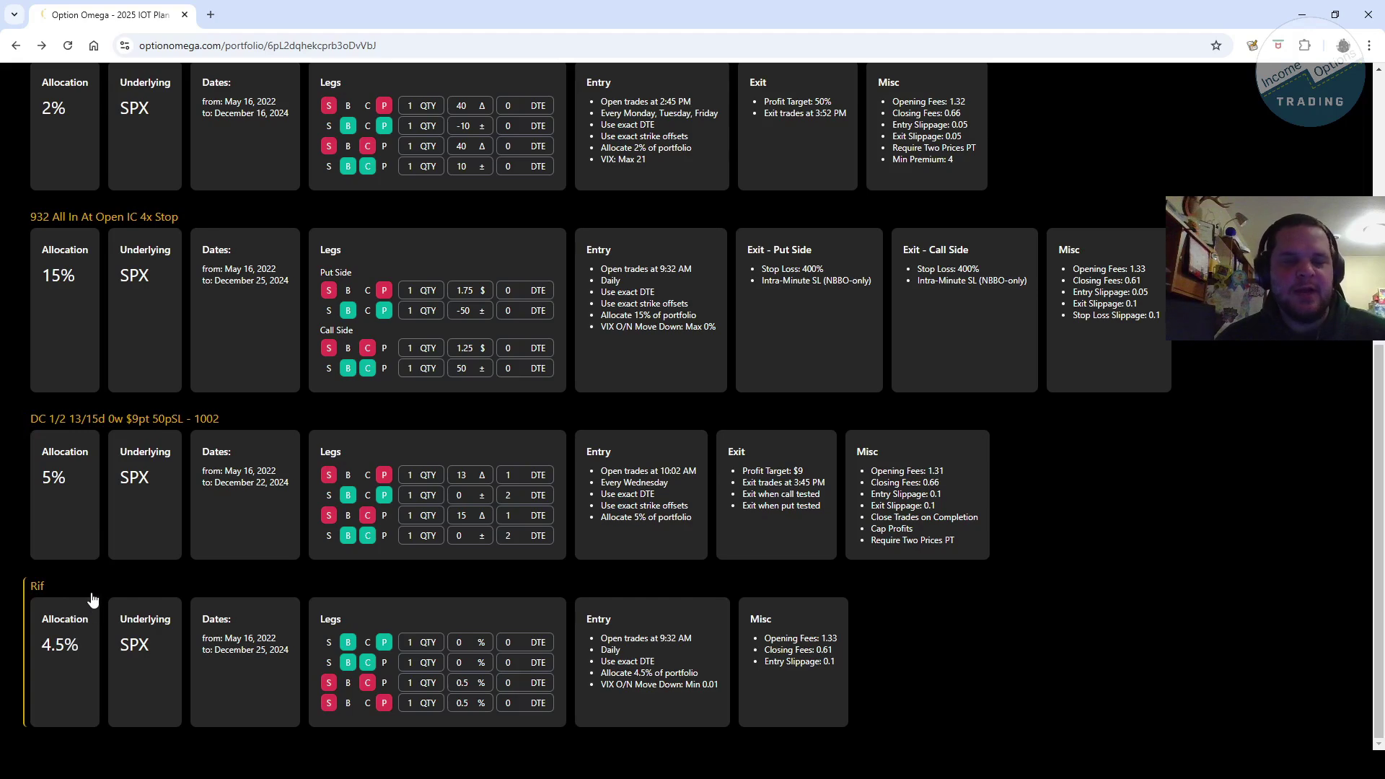
scroll(94, 619, "up", 5)
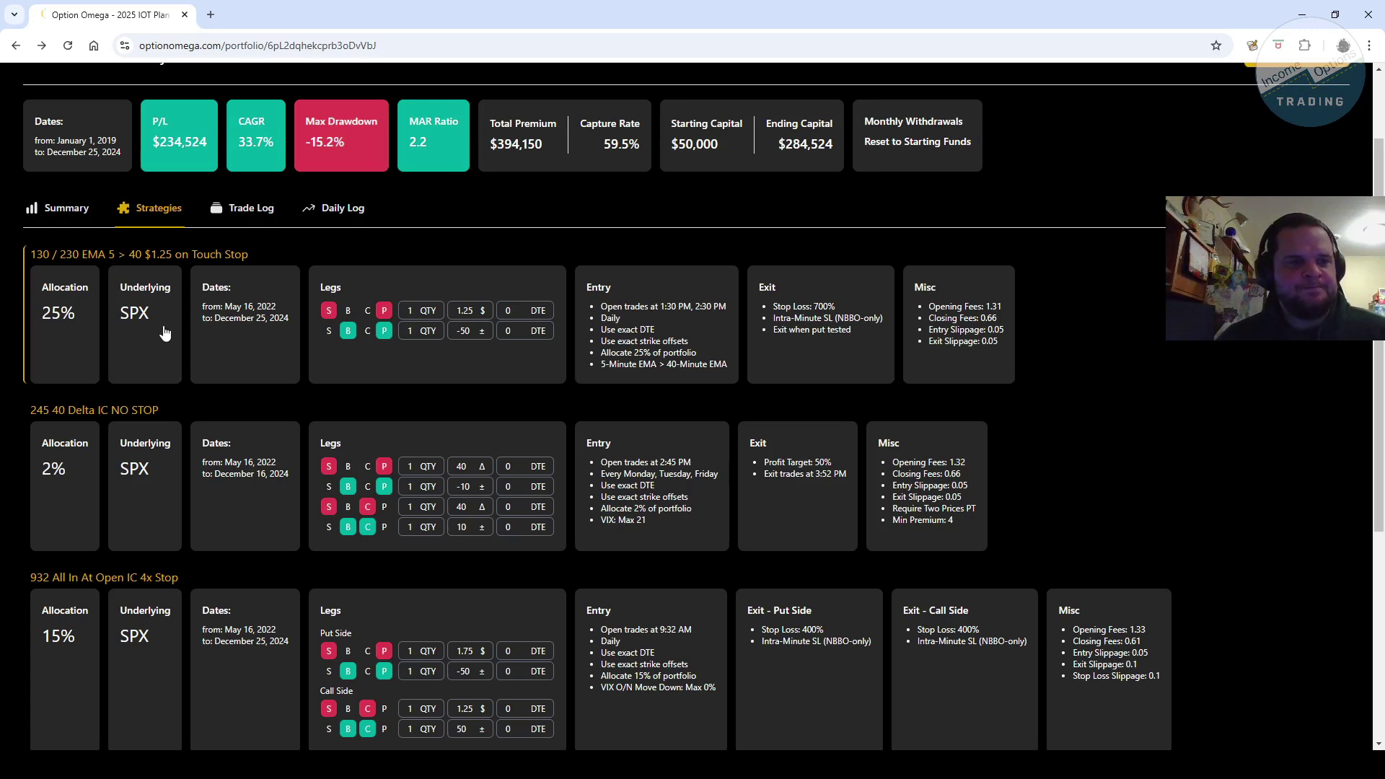
scroll(93, 328, "down", 2)
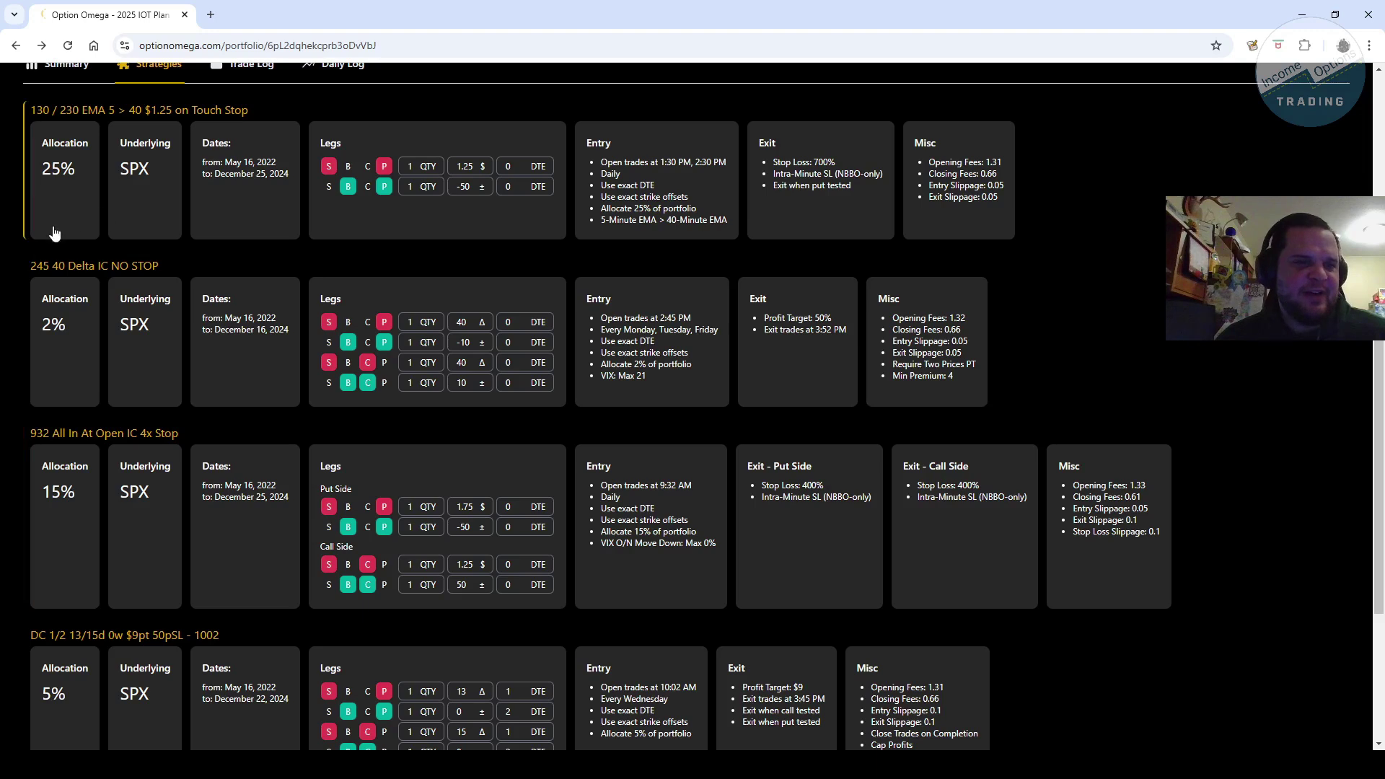
scroll(75, 371, "up", 1)
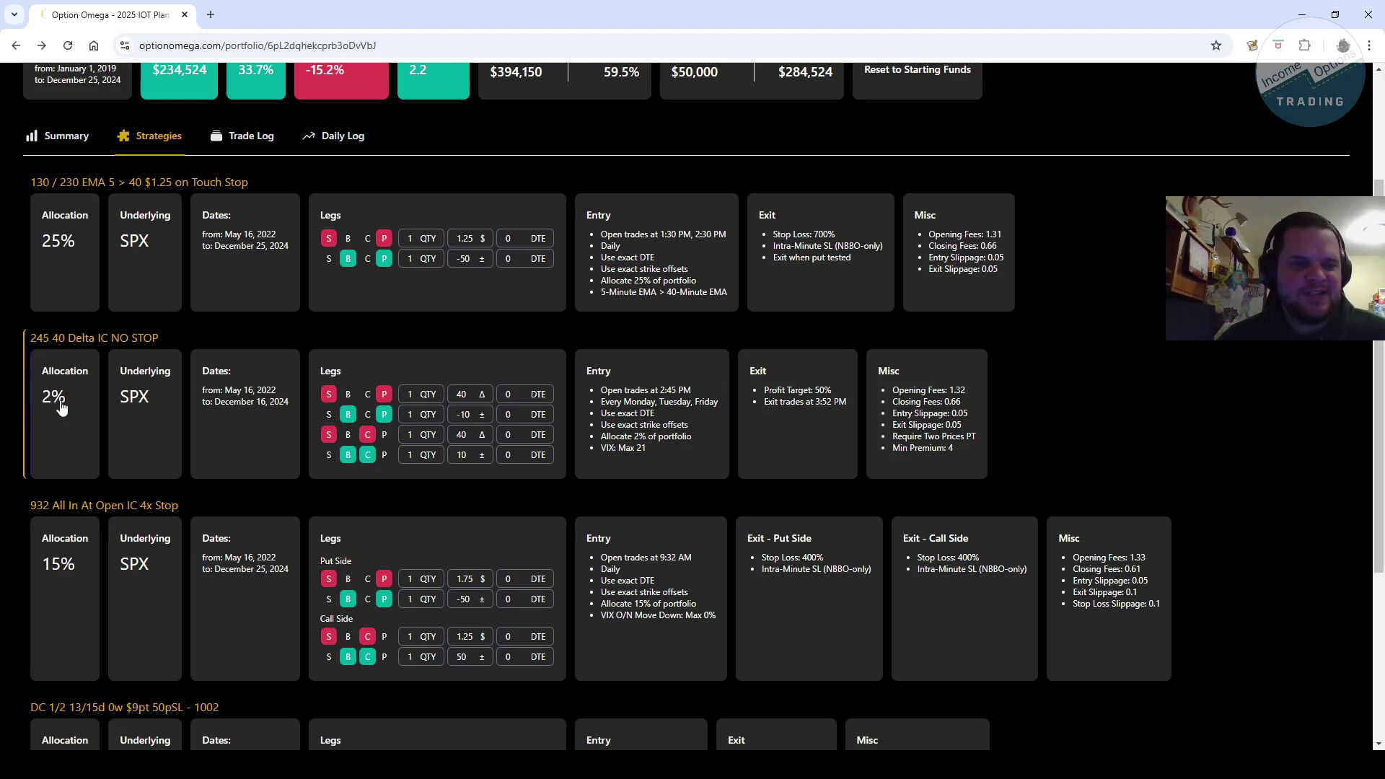
scroll(54, 449, "down", 1)
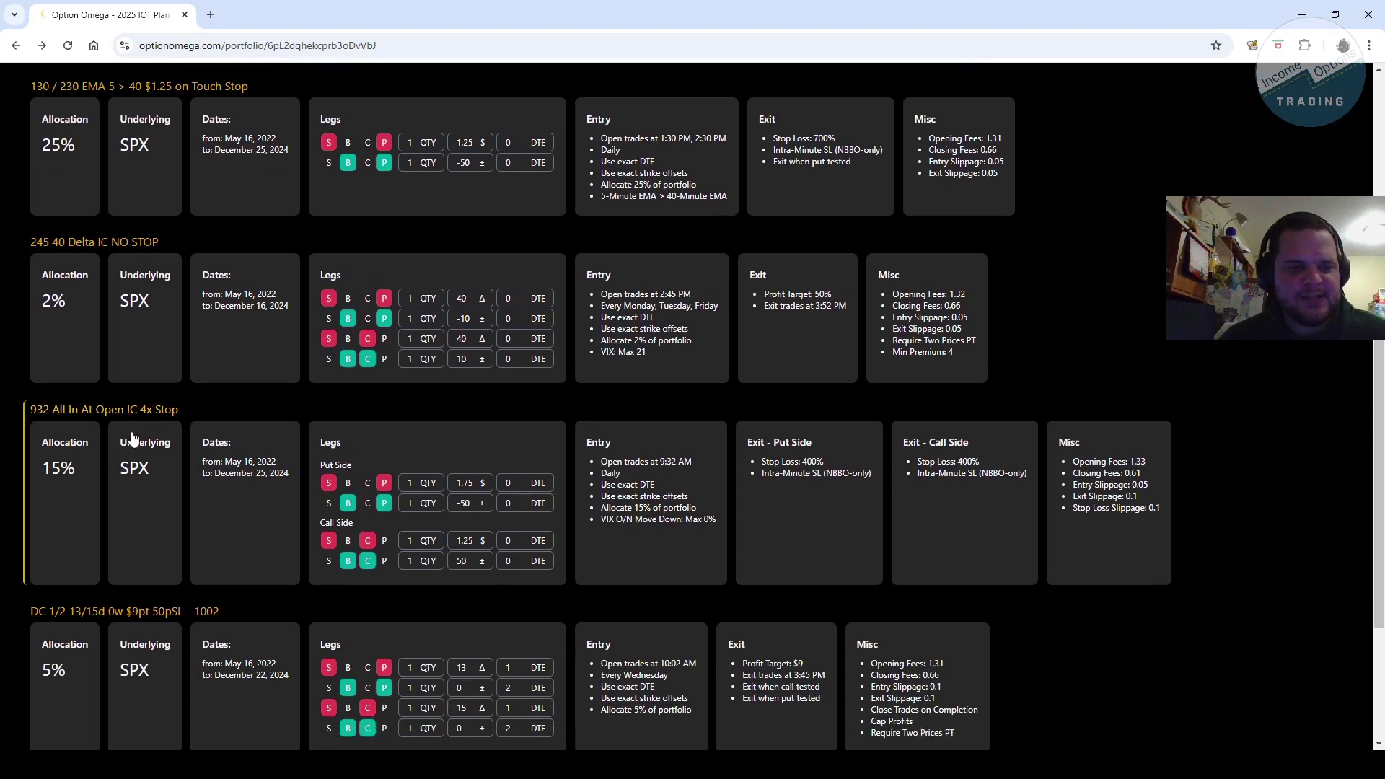
scroll(132, 438, "down", 2)
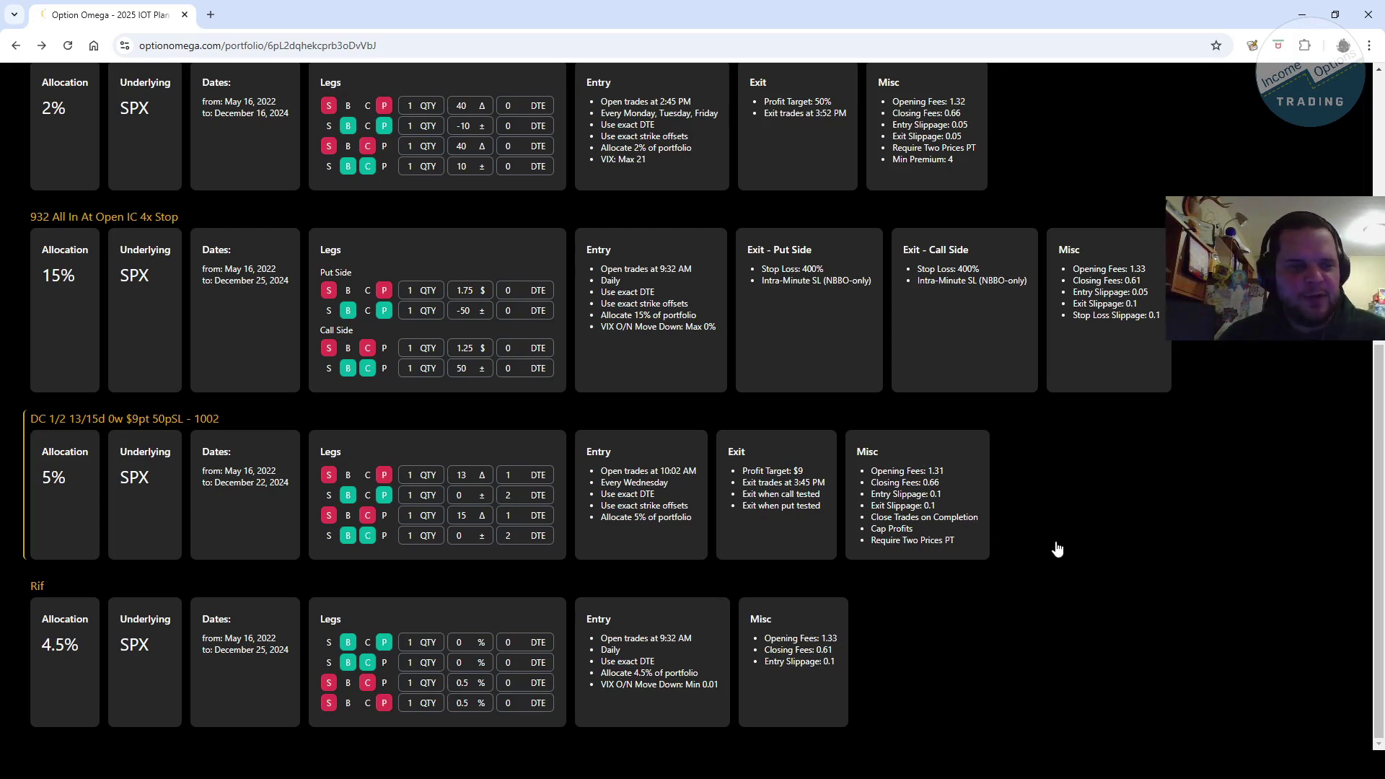
scroll(1076, 549, "up", 1)
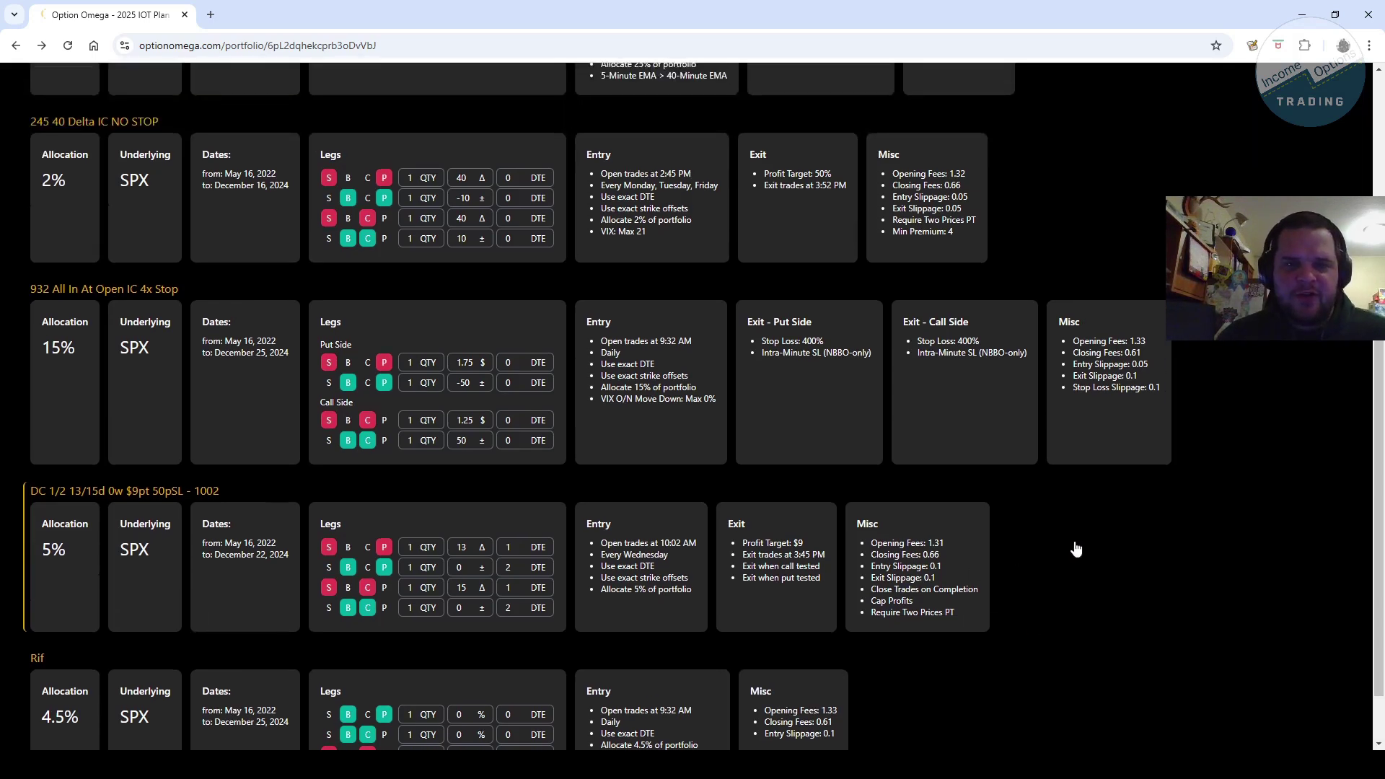
scroll(1076, 549, "up", 1)
scroll(1076, 550, "up", 3)
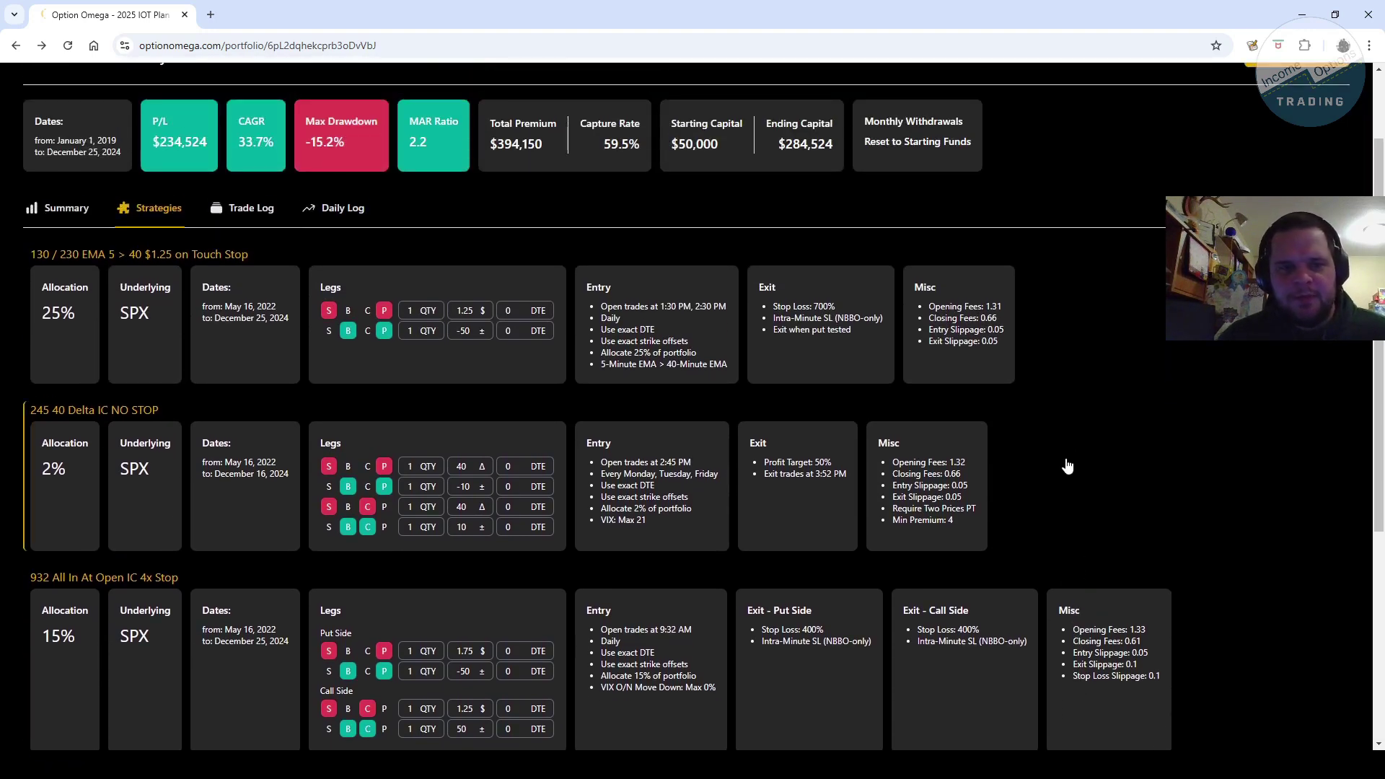
scroll(1062, 449, "up", 2)
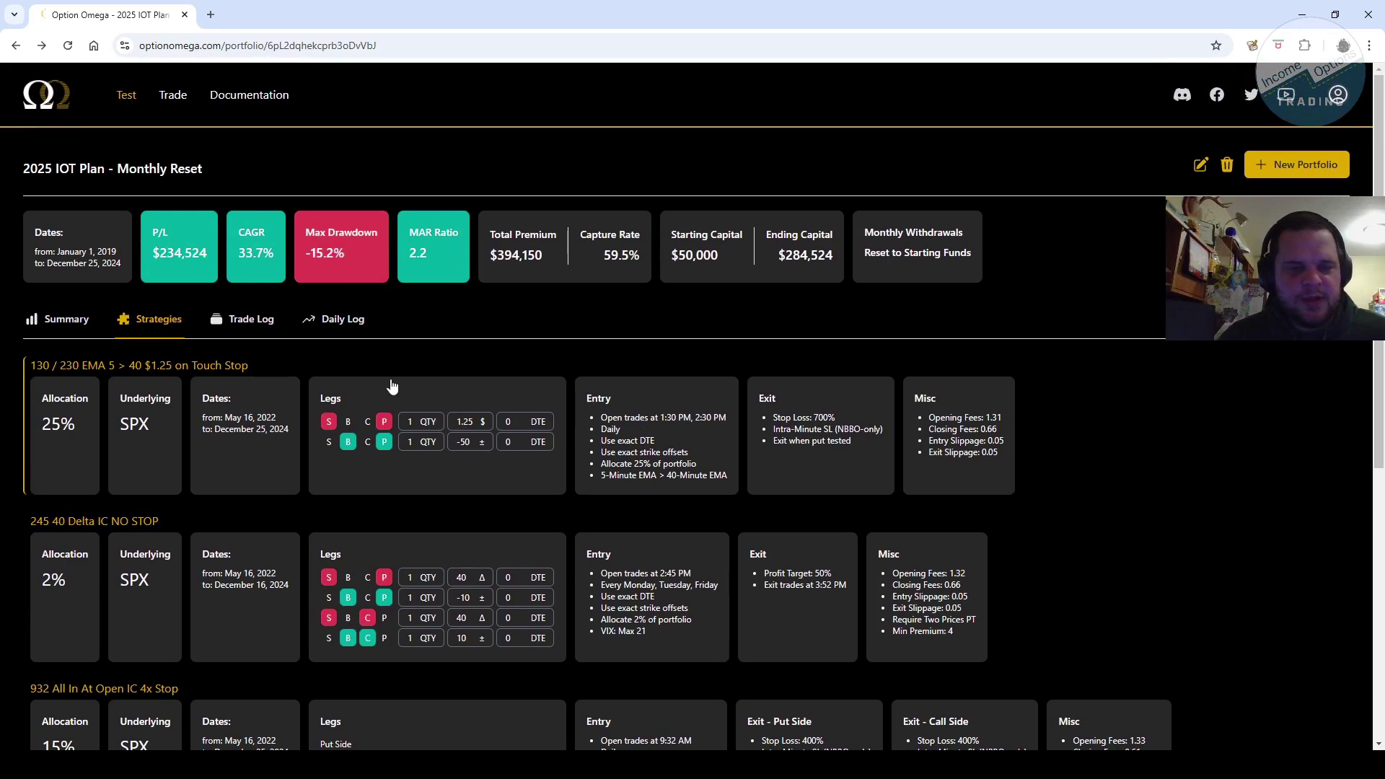
Show the Trade Log and highlight the 33.7% CAGR and -15.2% Max Drawdown figures.
left_click(261, 334)
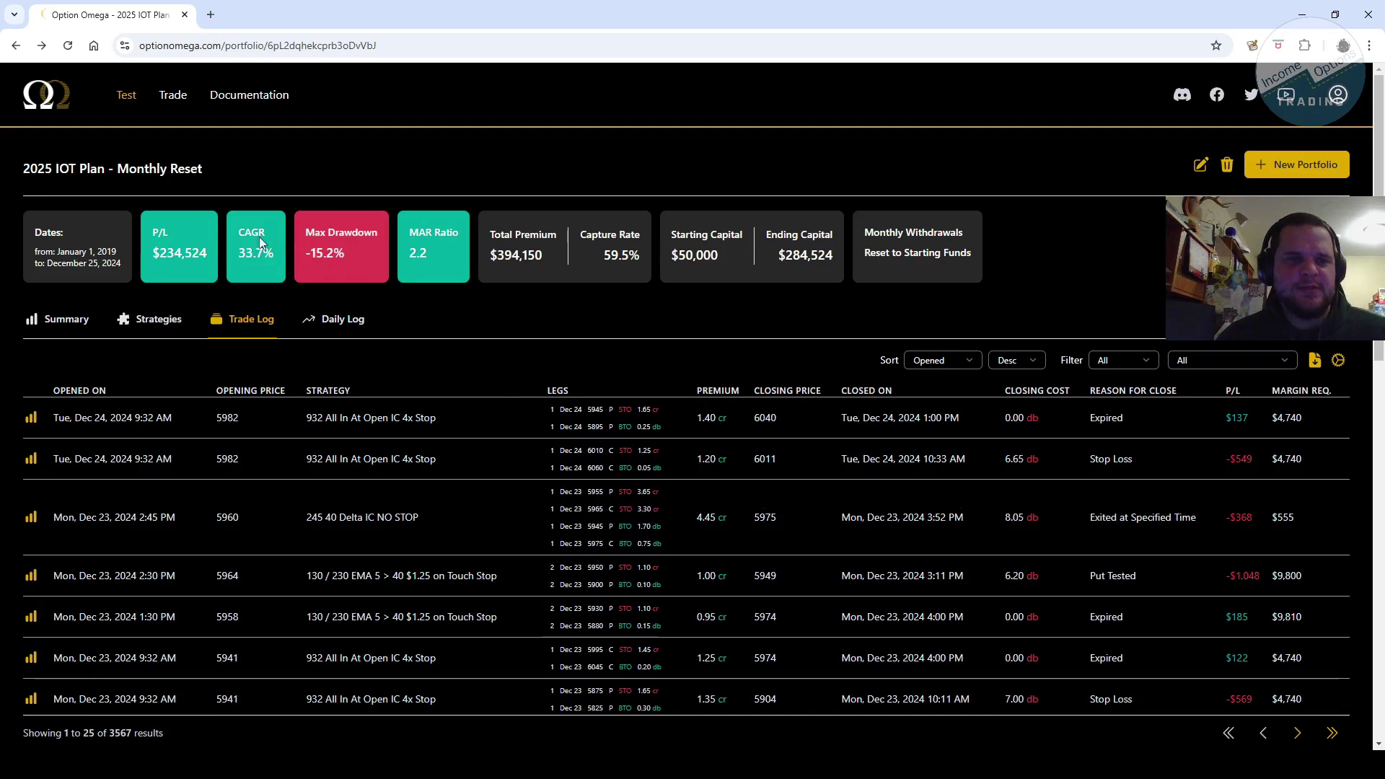
left_click_drag(237, 230, 361, 267)
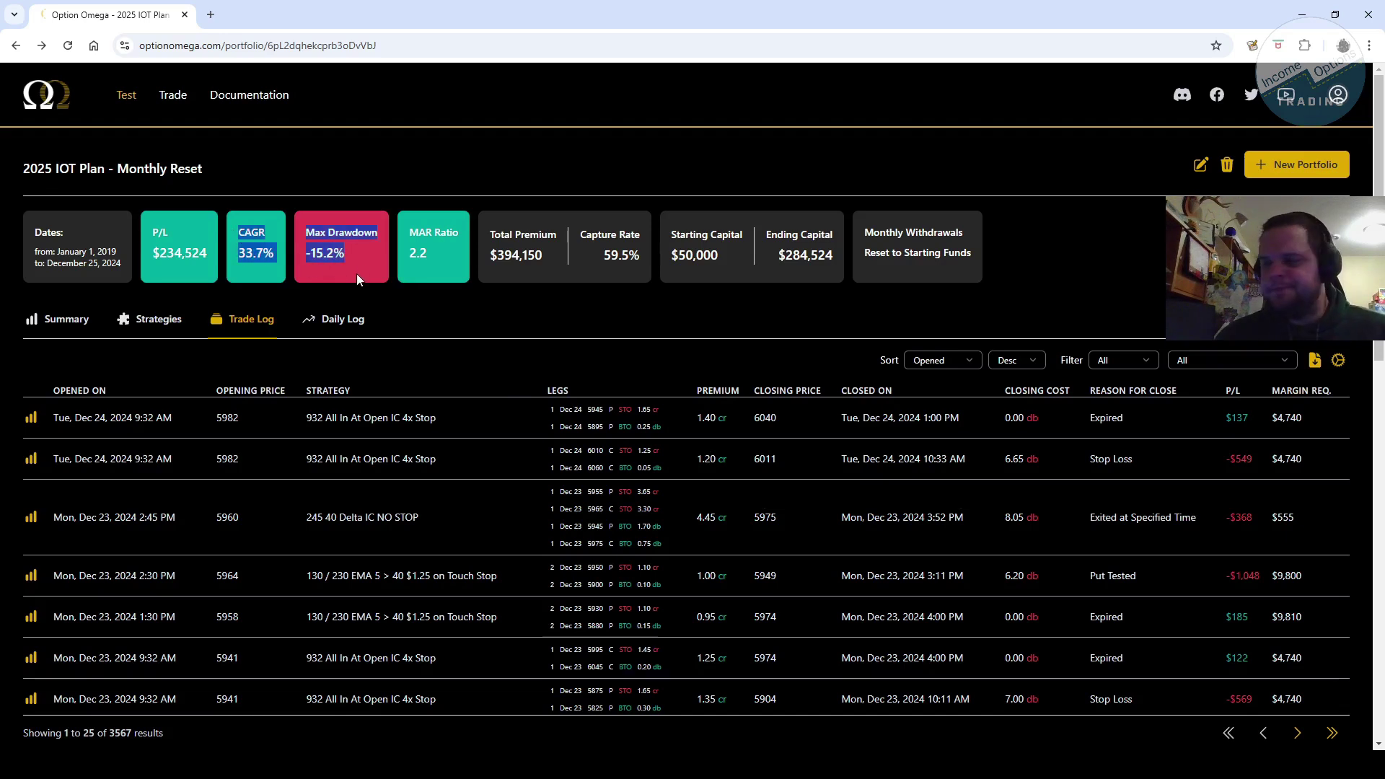
left_click(344, 254)
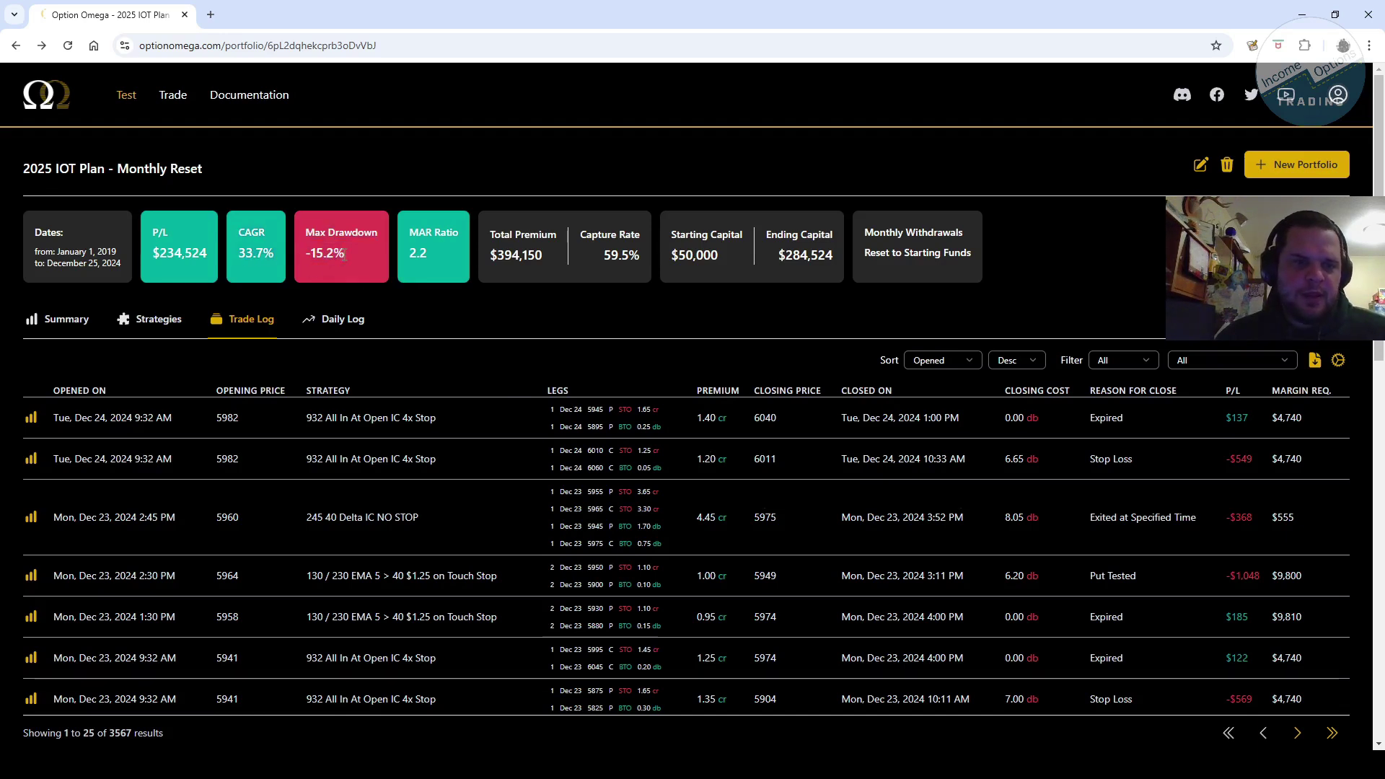
left_click_drag(344, 254, 303, 232)
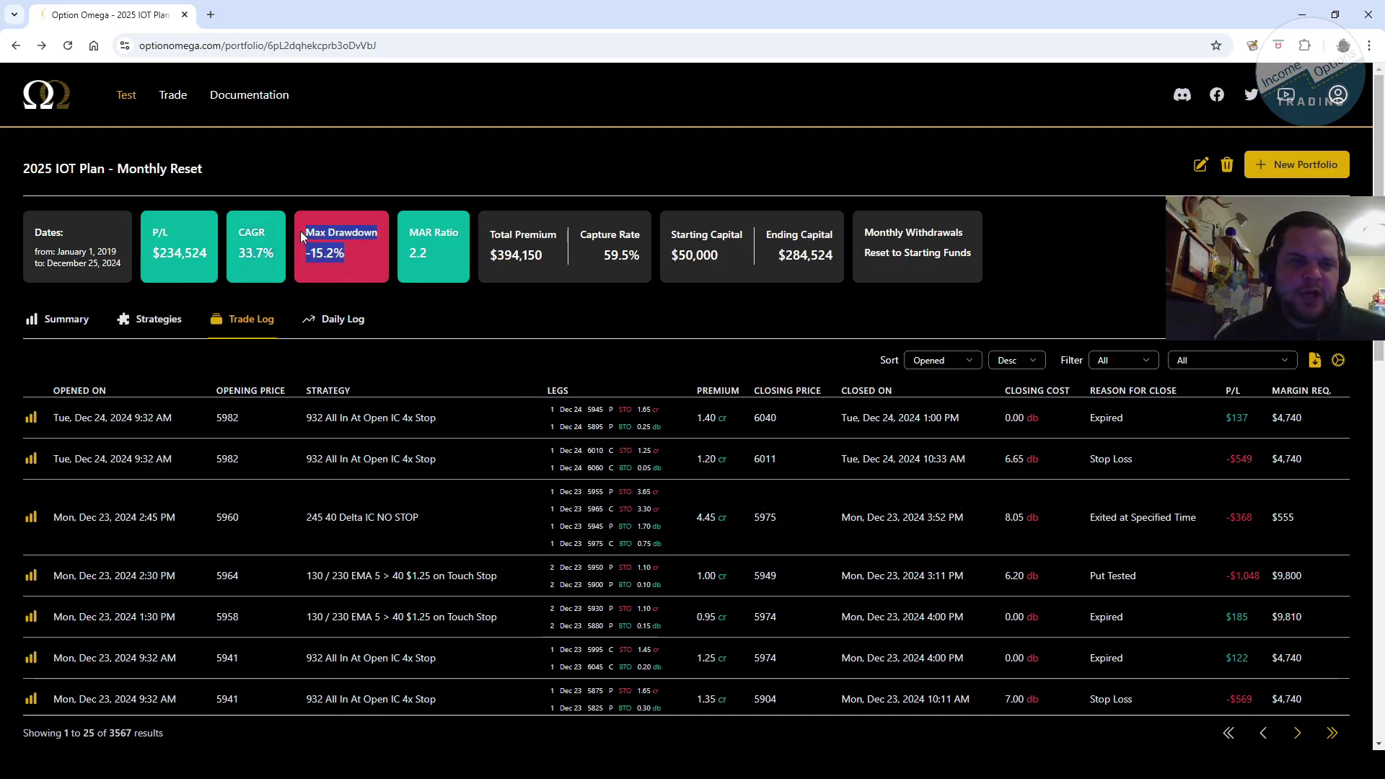
left_click(344, 256)
left_click_drag(346, 256, 303, 233)
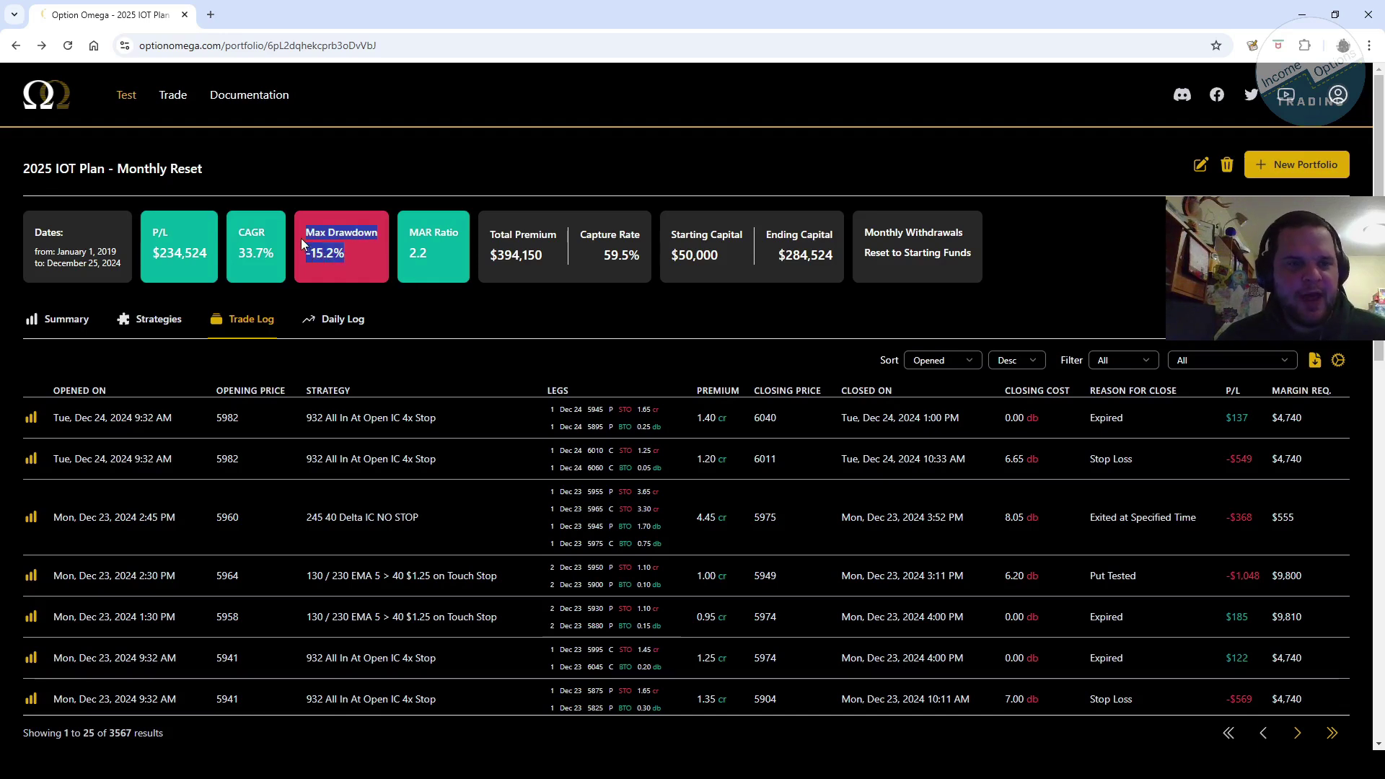
left_click(345, 254)
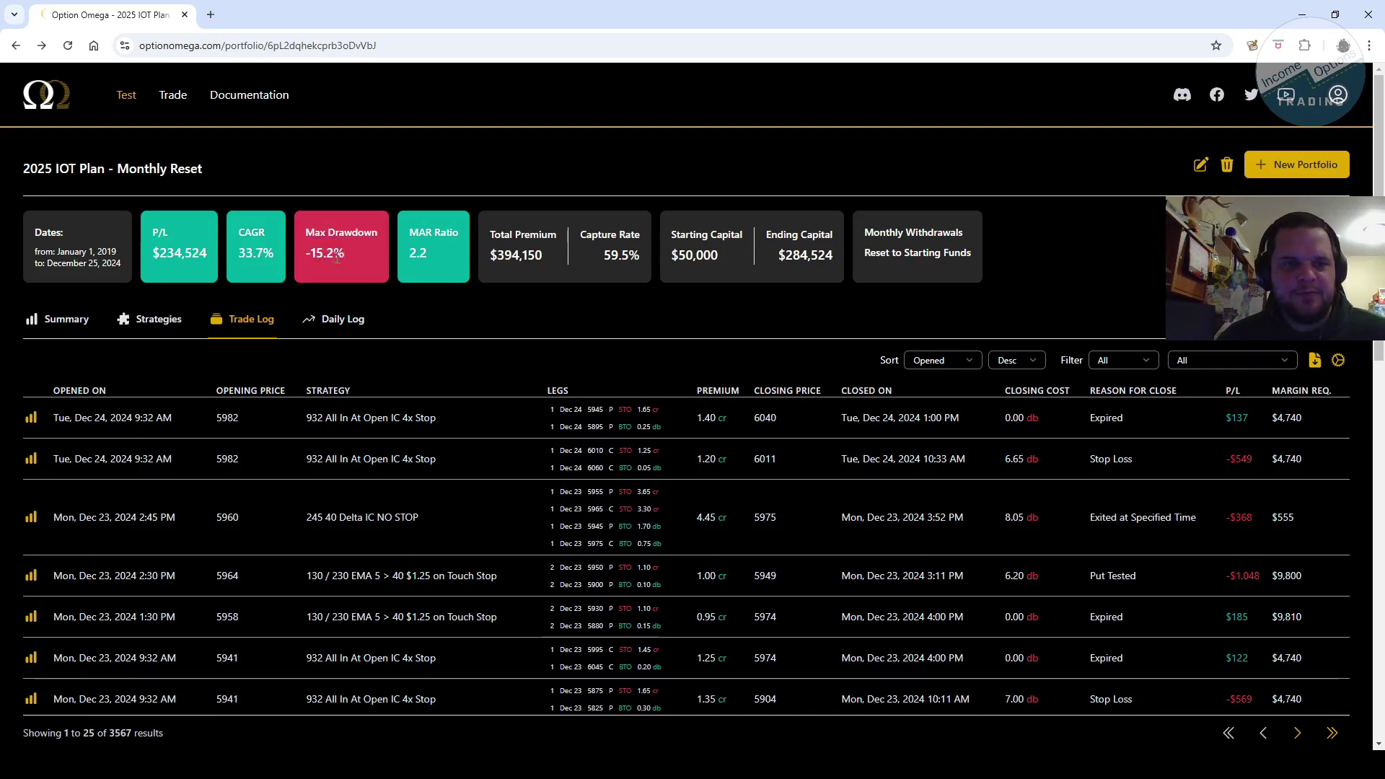
left_click_drag(345, 254, 238, 229)
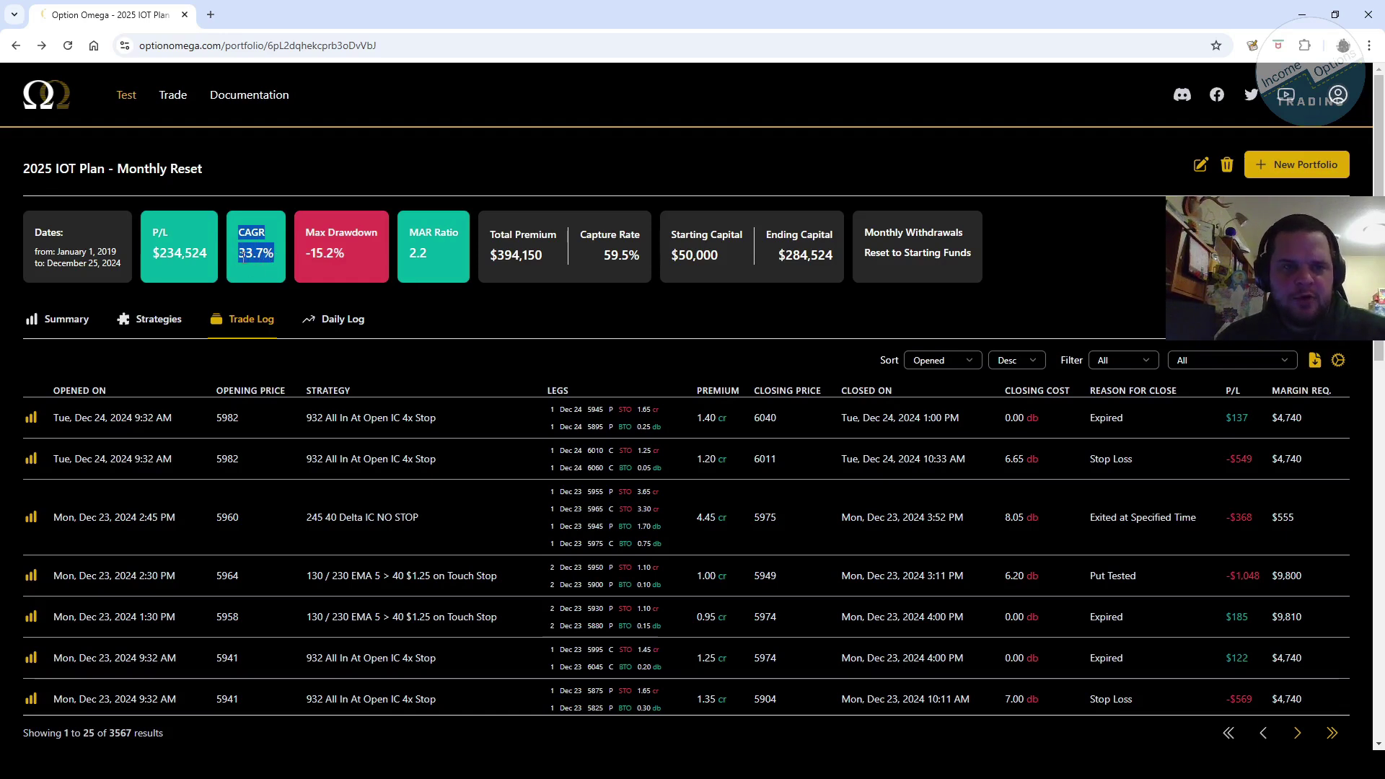
Return to the Summary charts and highlight the 33.7% CAGR value.
left_click(65, 319)
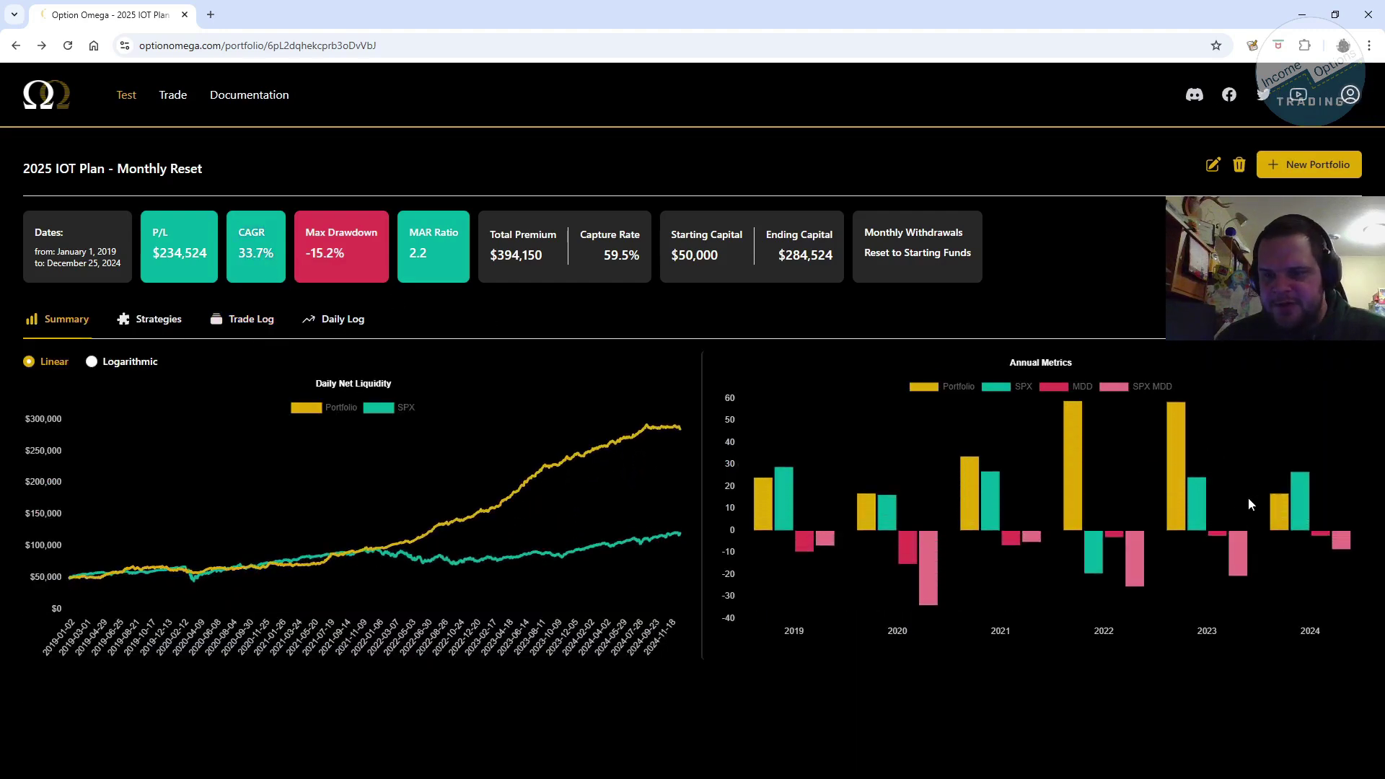
mouse_move(1278, 506)
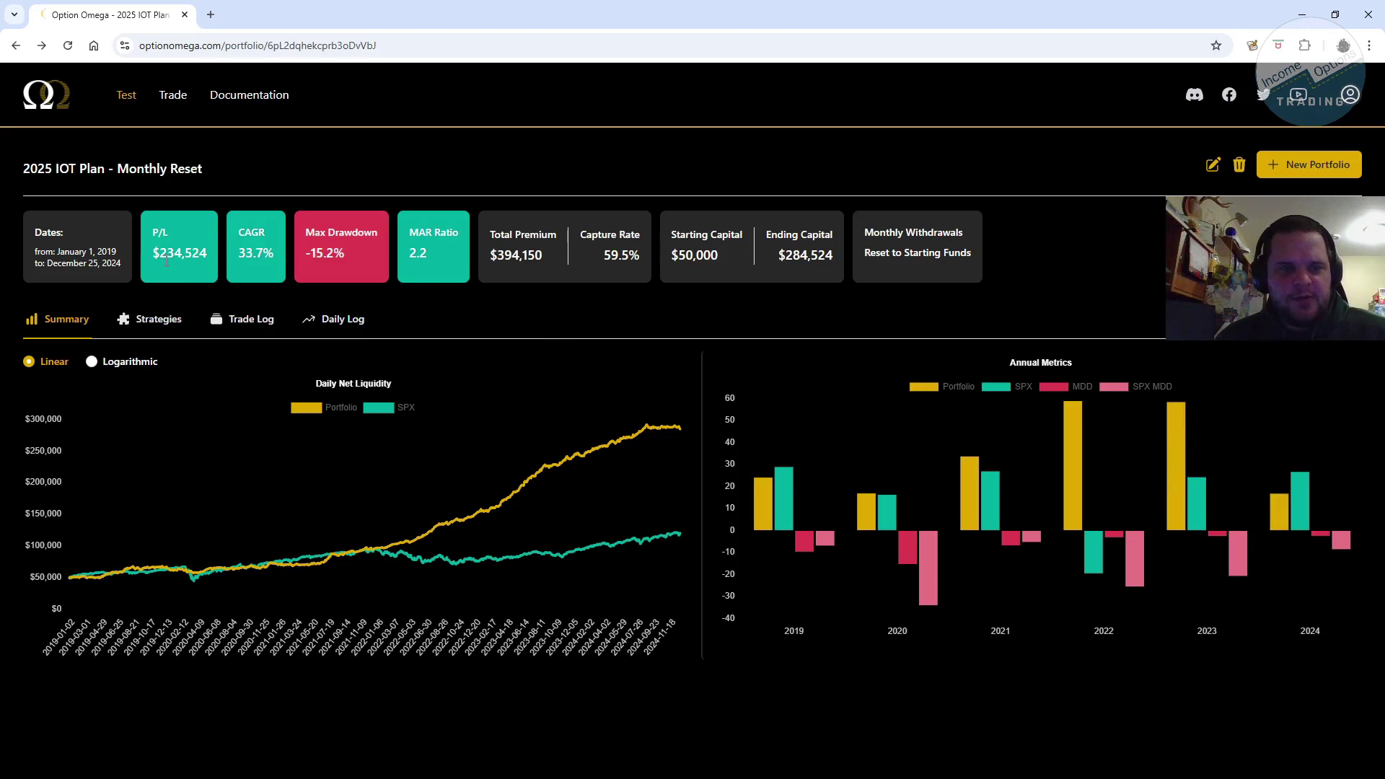
left_click_drag(154, 253, 266, 254)
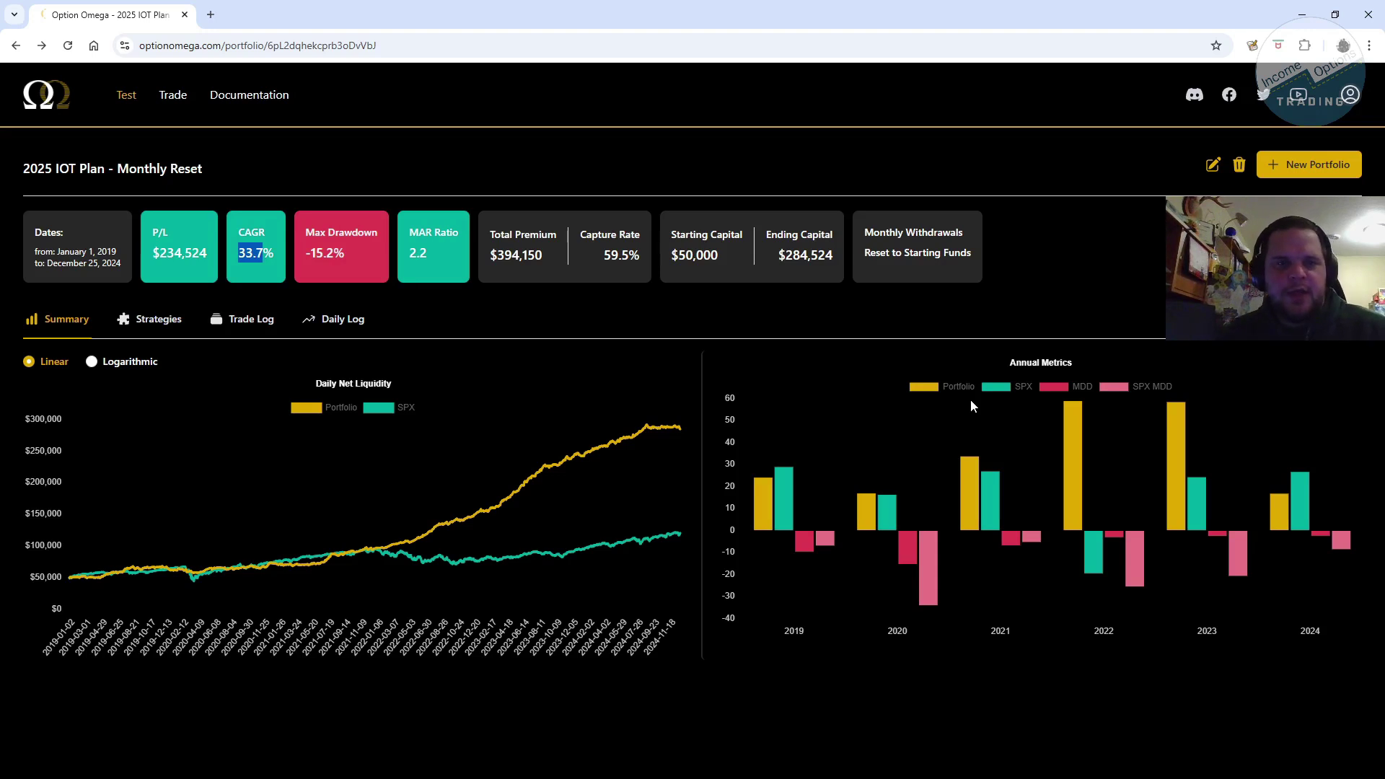
left_click(137, 319)
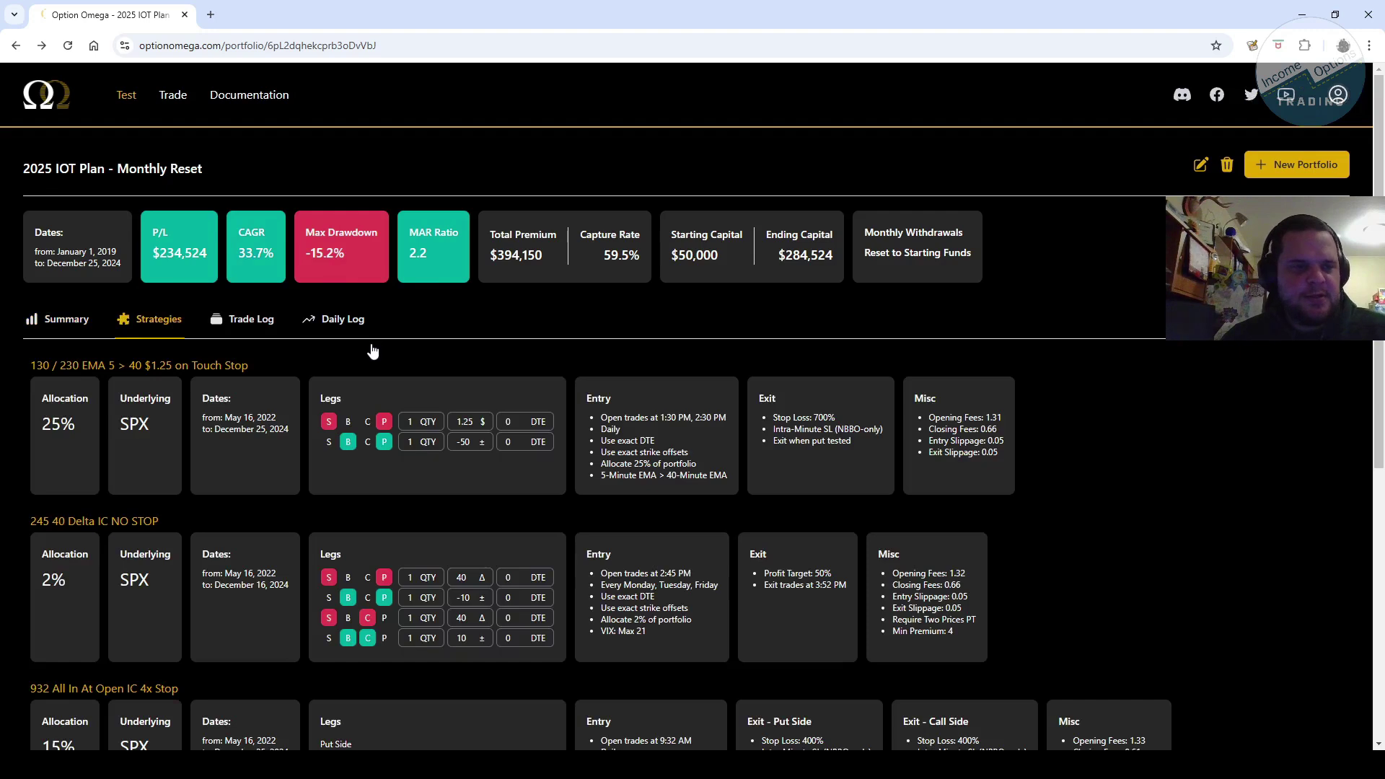
scroll(371, 352, "down", 1)
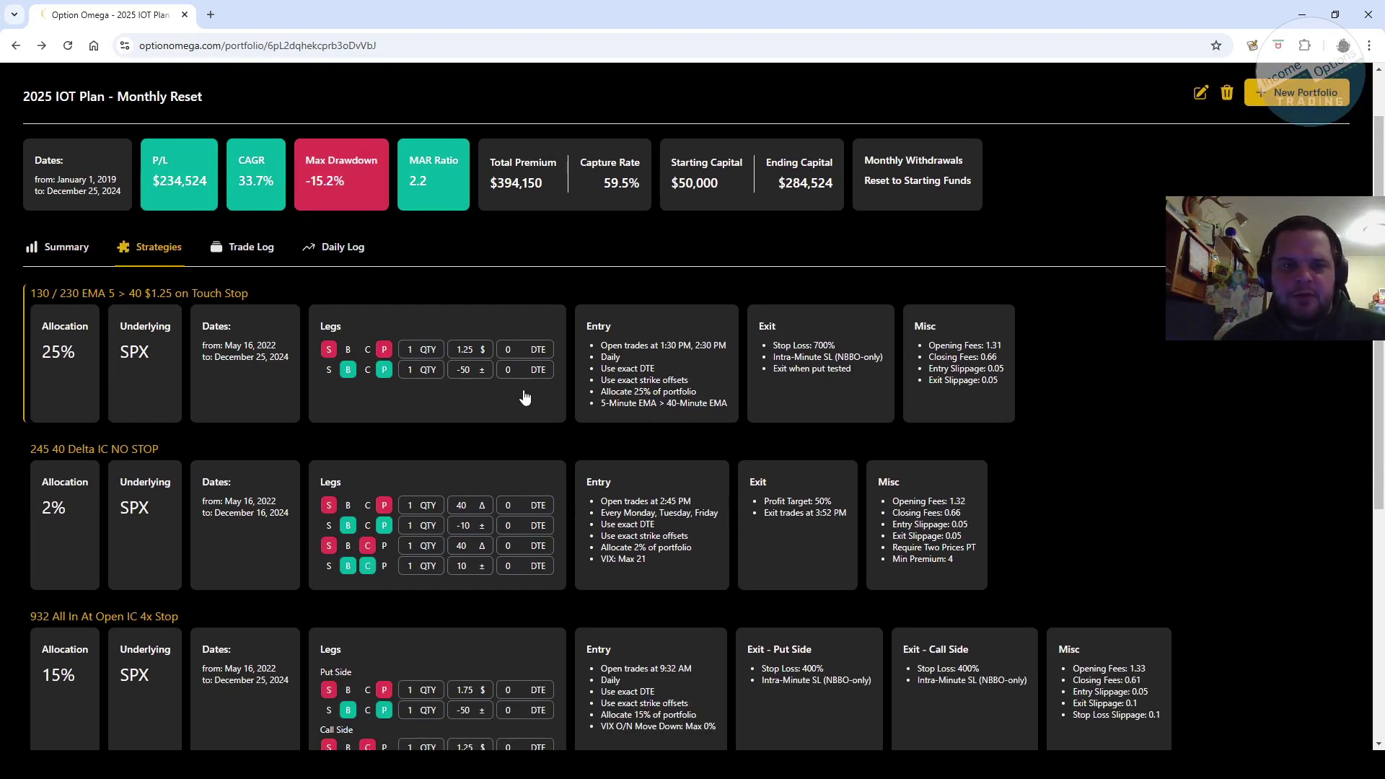
scroll(525, 397, "up", 1)
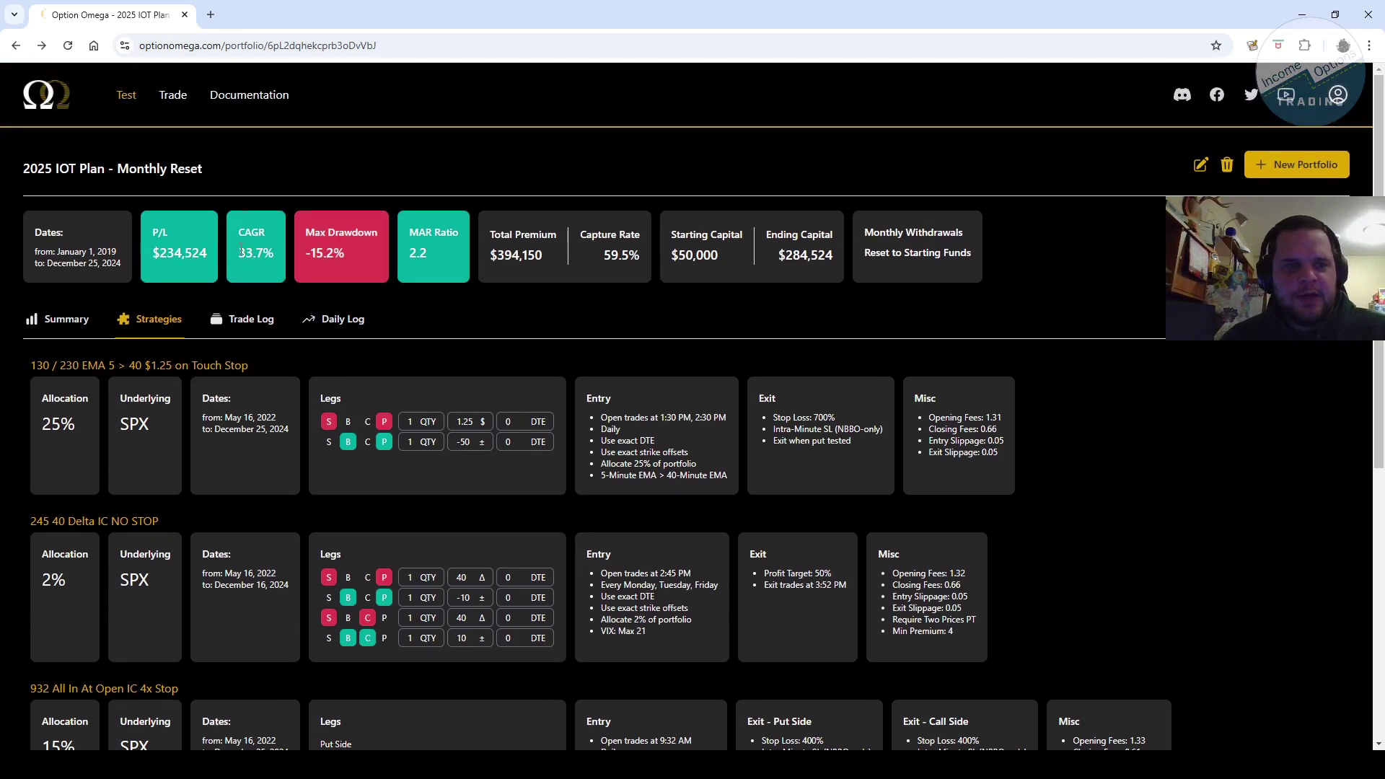
left_click(61, 319)
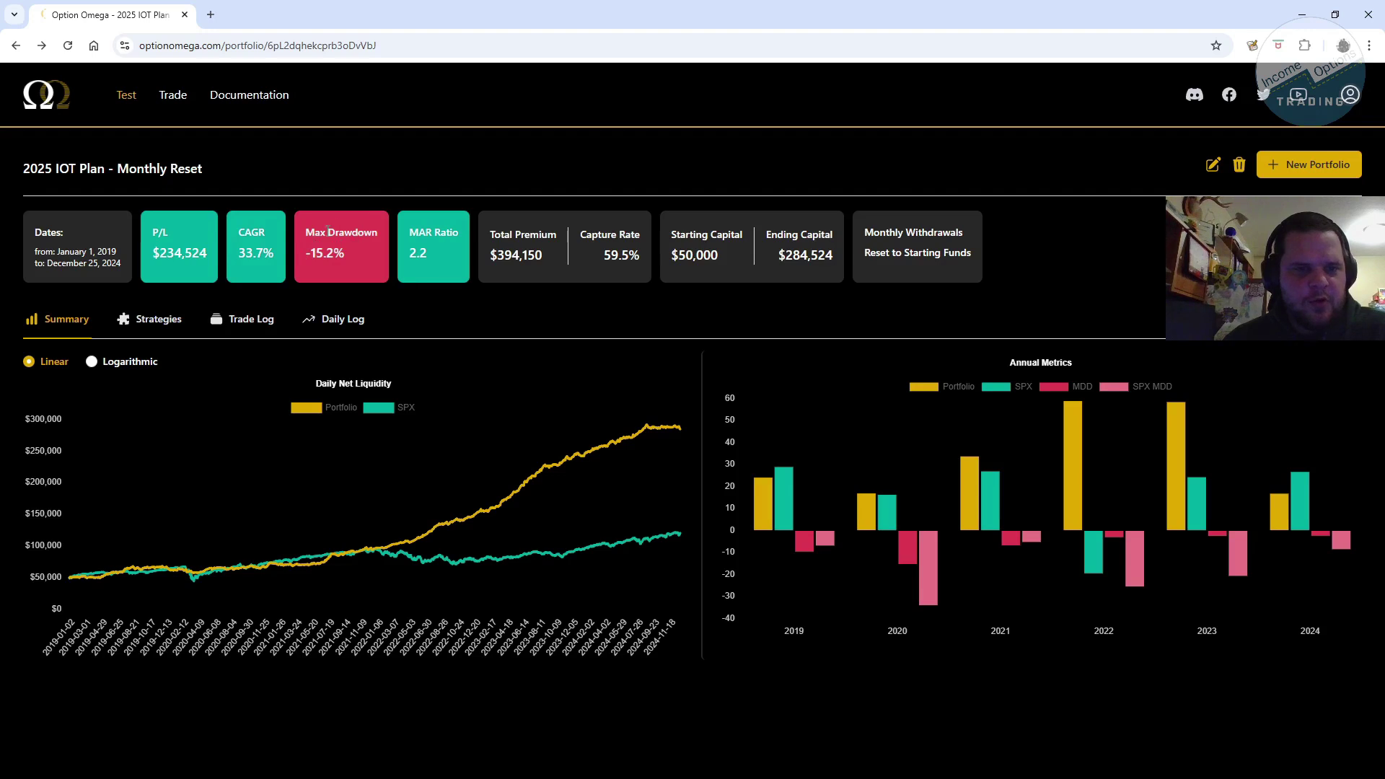
left_click_drag(411, 231, 461, 255)
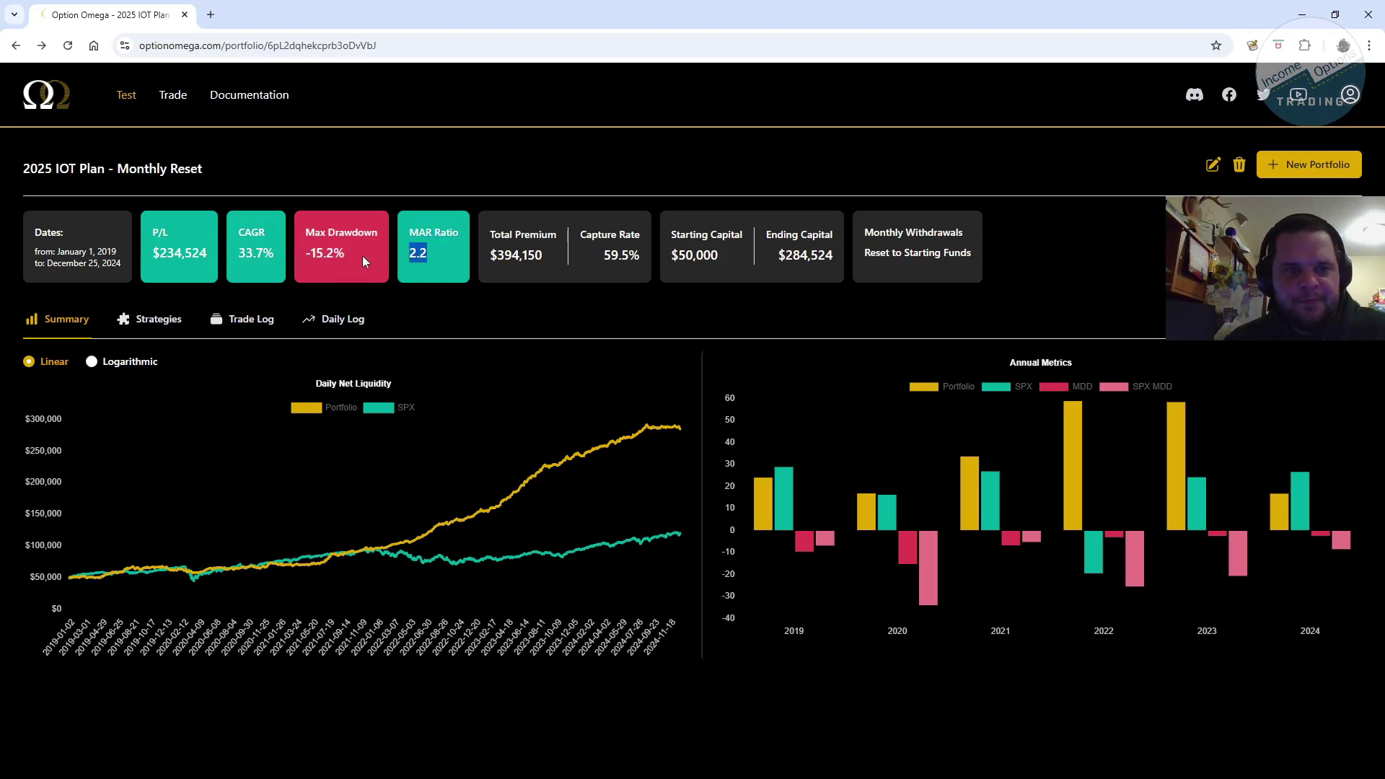
triple_click(410, 247)
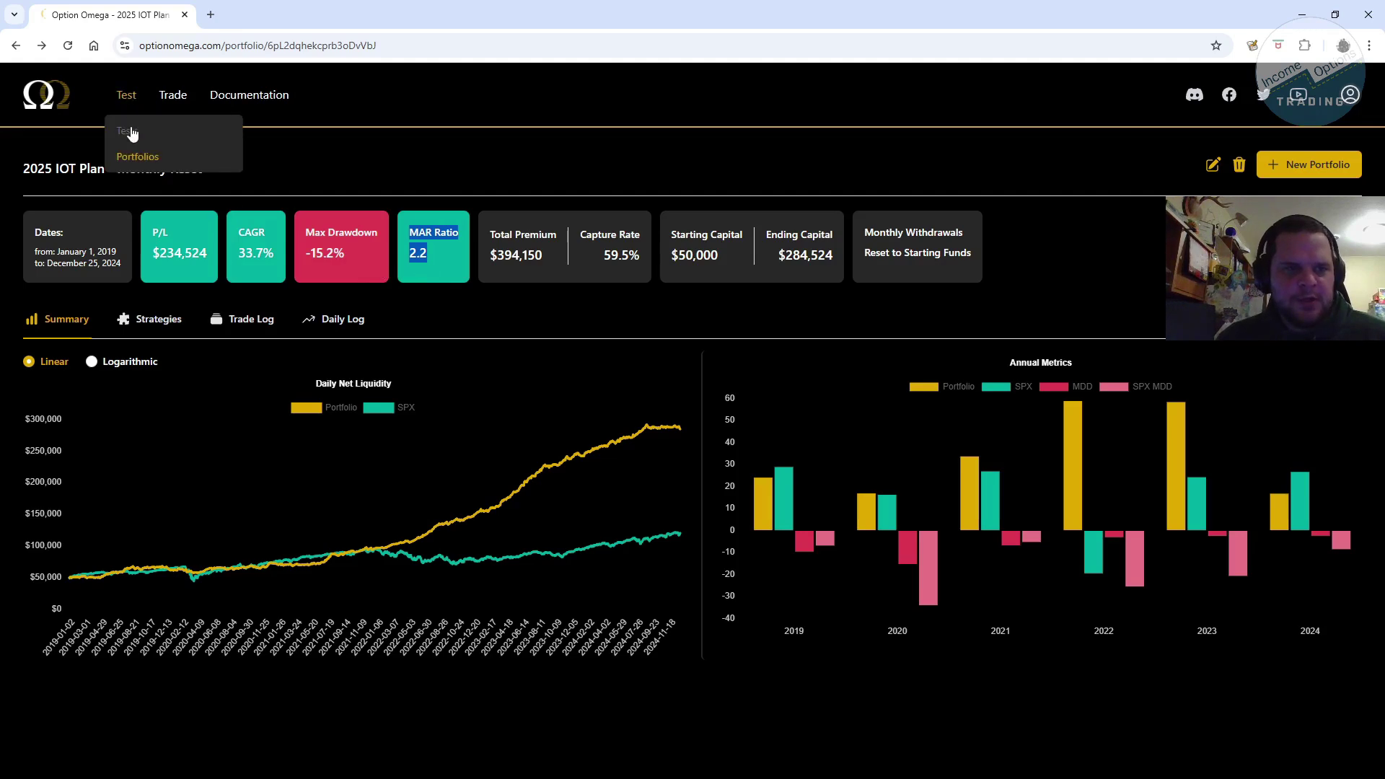
Load the 932 All In At Open IC 4x Stop backtest from the Tests table and scroll its settings.
left_click(129, 130)
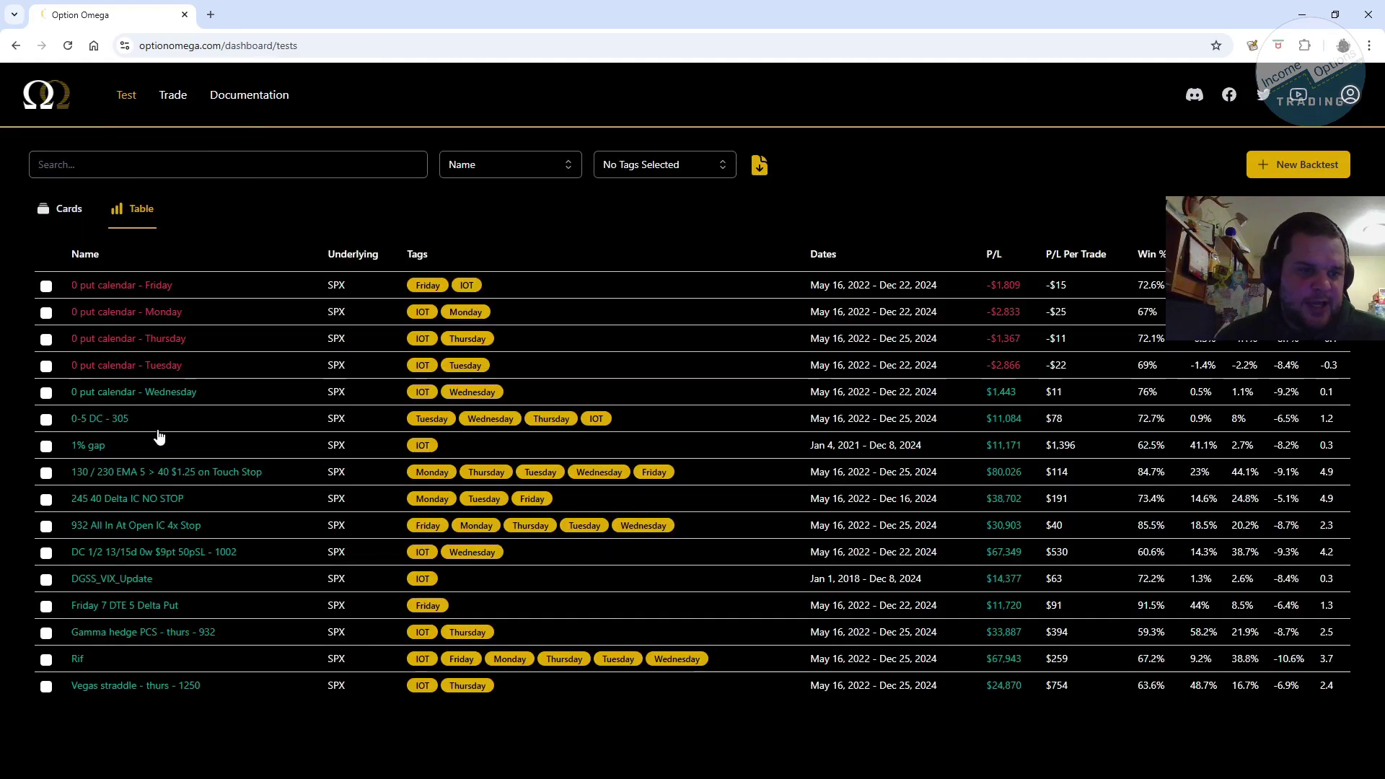
left_click(150, 531)
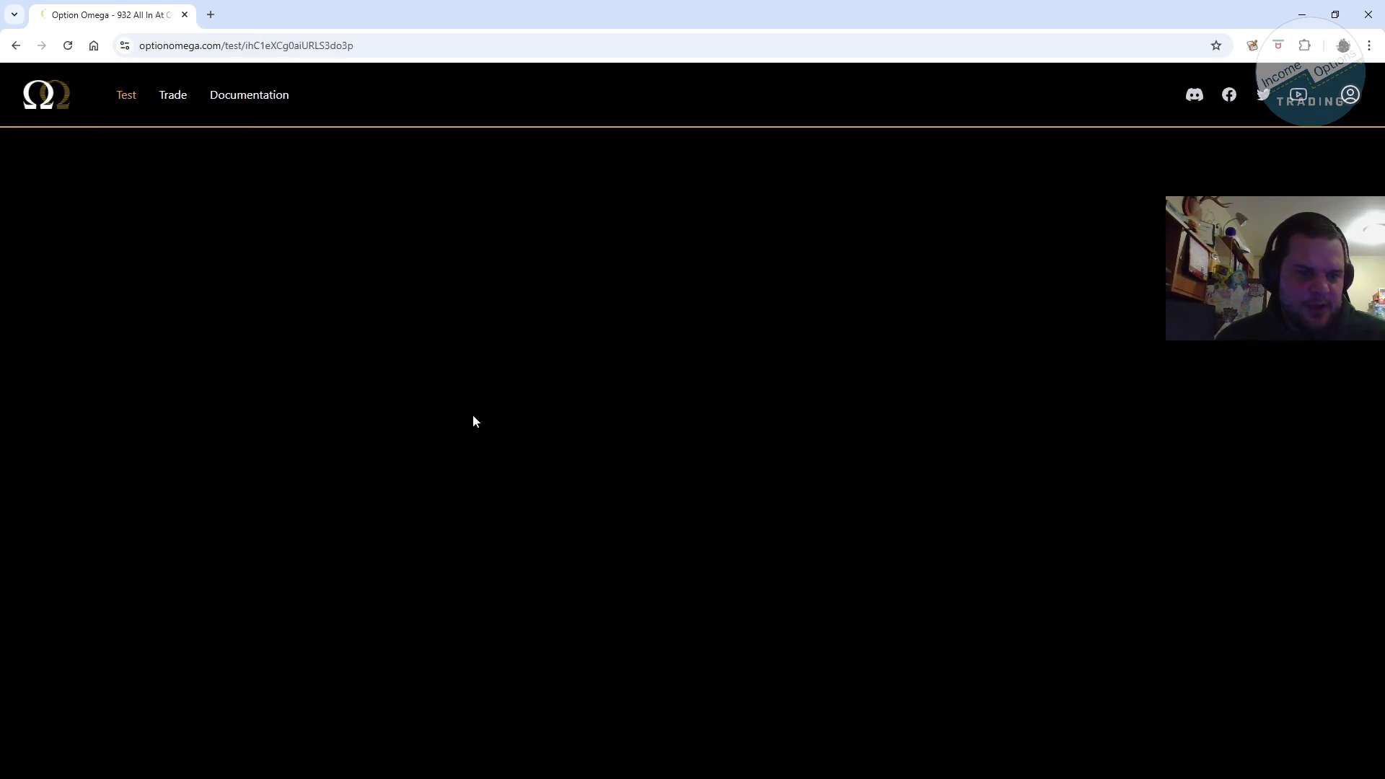
scroll(1032, 249, "down", 1)
scroll(1031, 250, "up", 1)
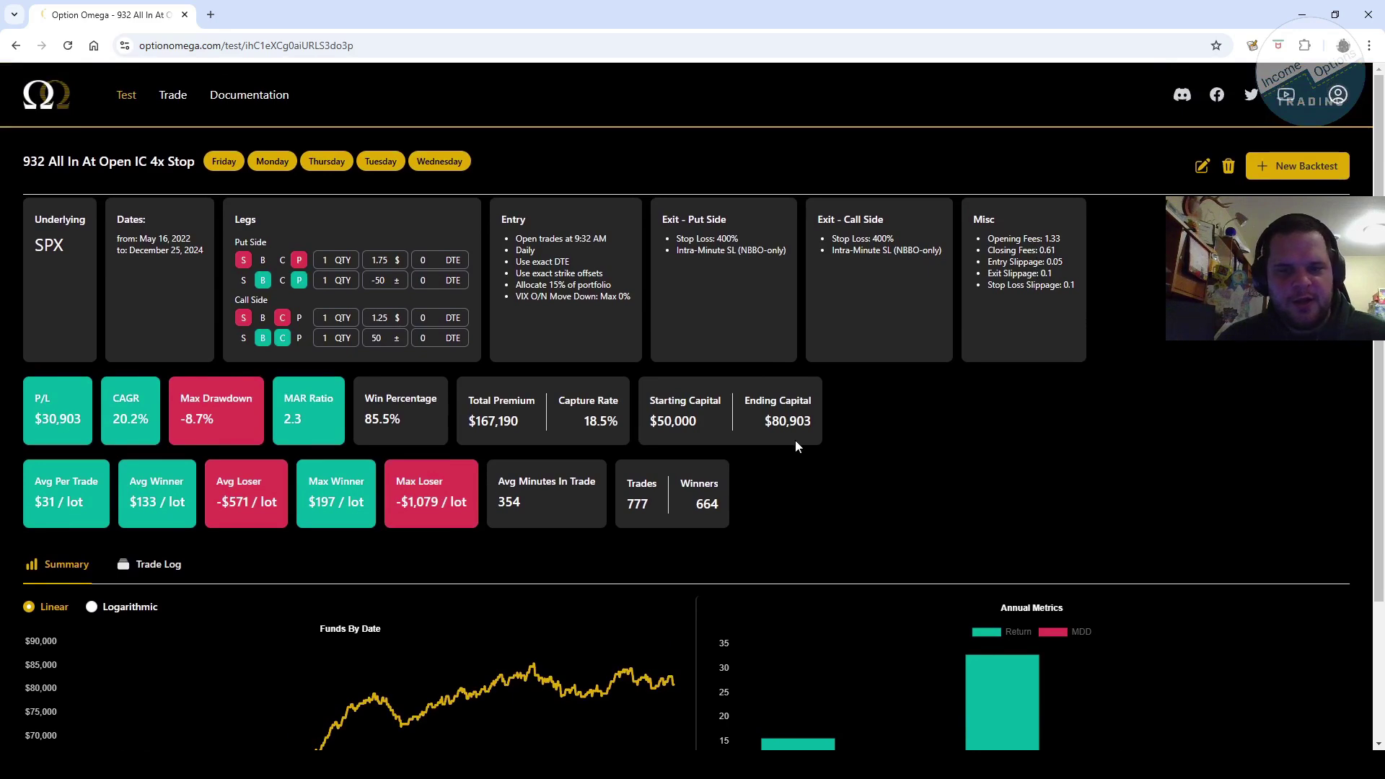
scroll(795, 440, "down", 2)
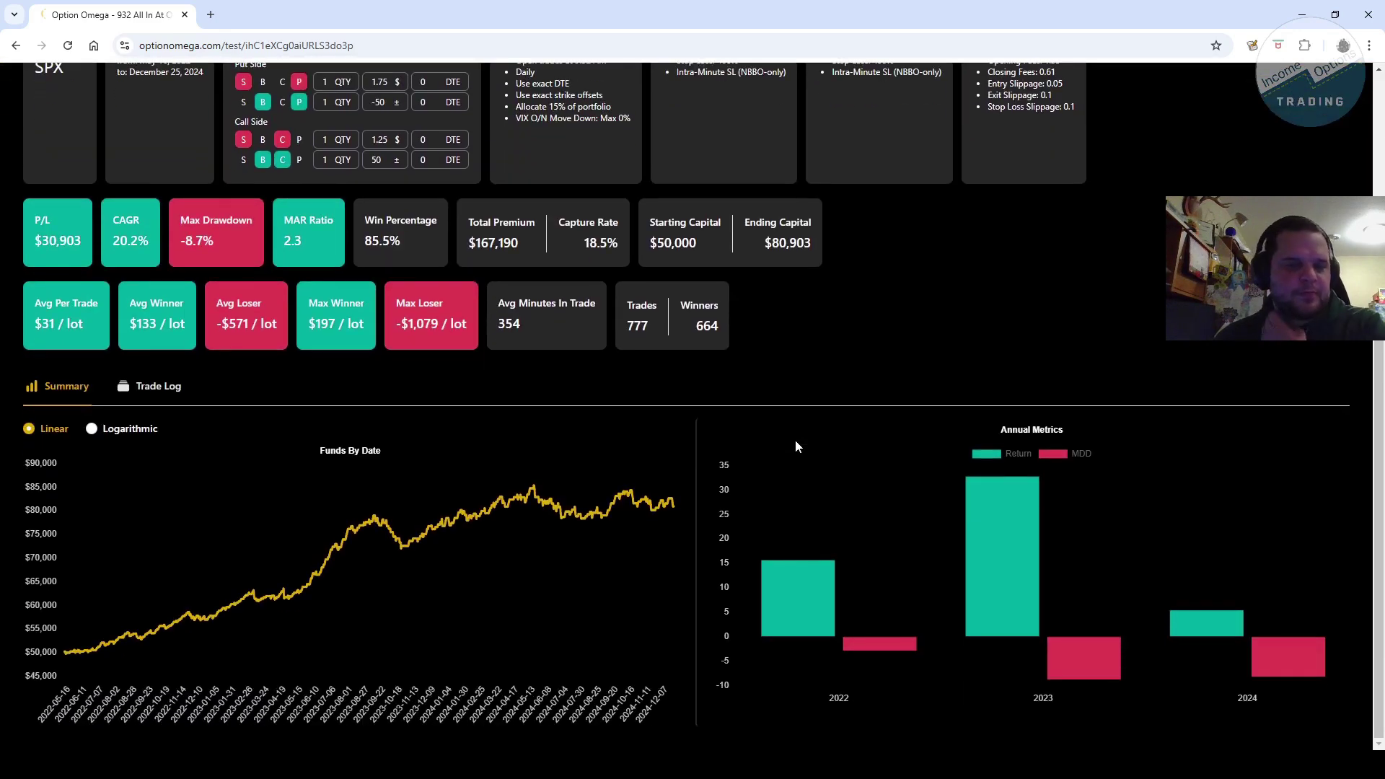
scroll(793, 438, "up", 2)
left_click(1314, 138)
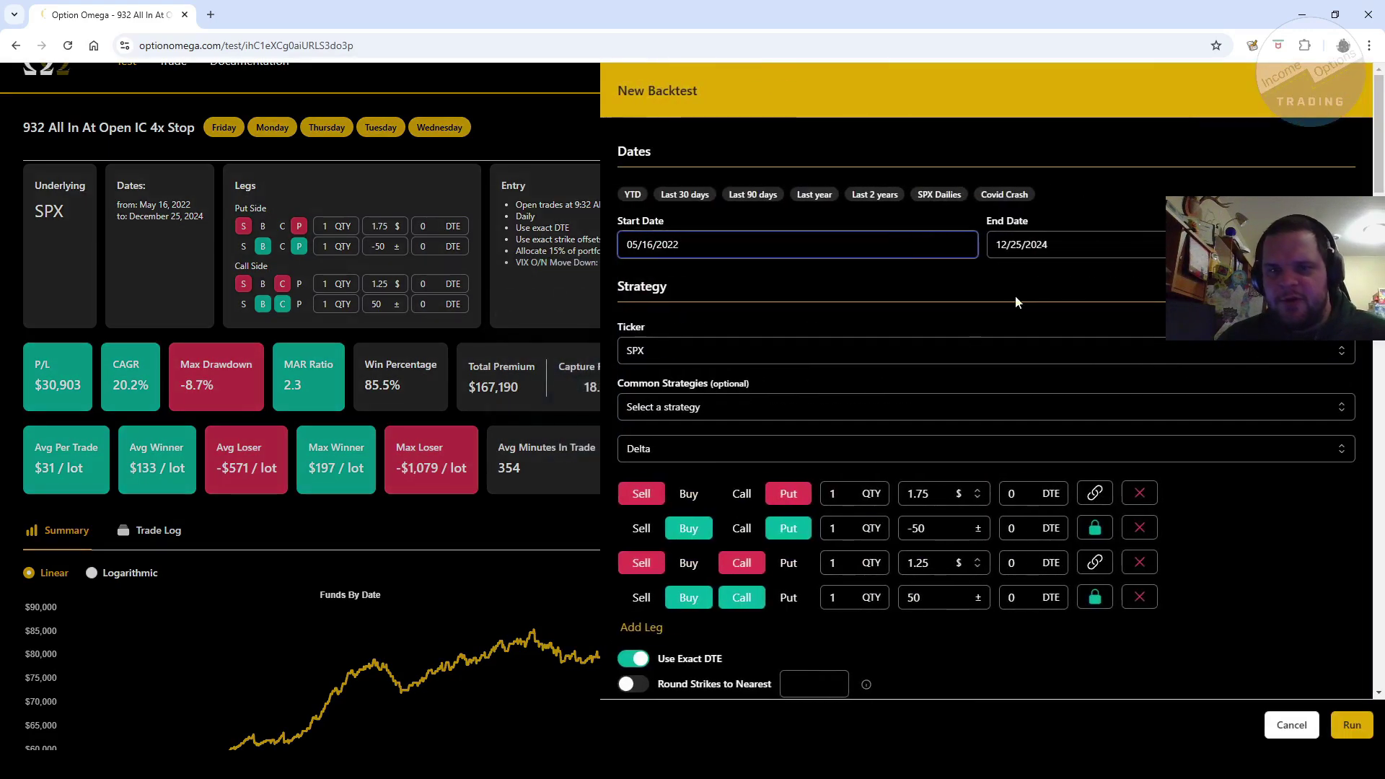
scroll(1154, 462, "down", 2)
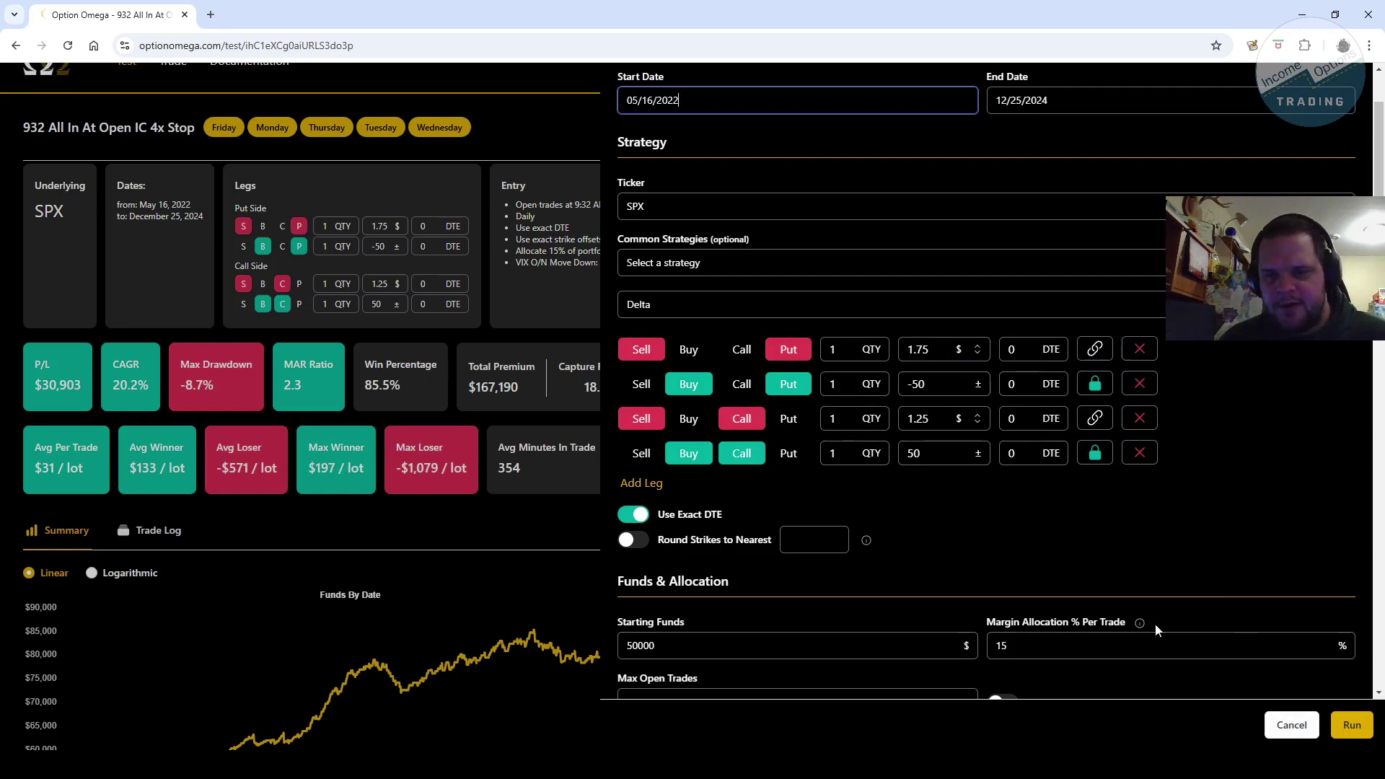
left_click(1291, 726)
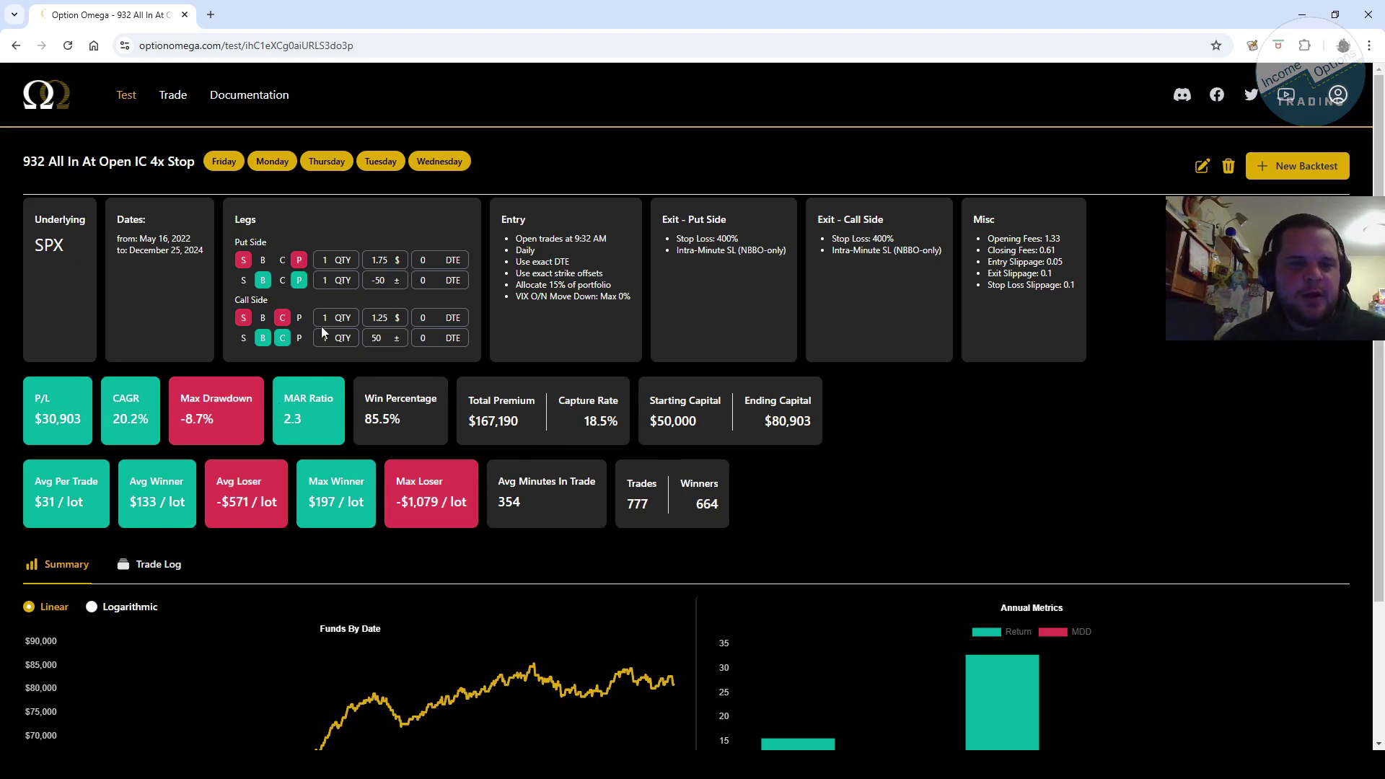
scroll(348, 405, "down", 1)
scroll(423, 506, "down", 1)
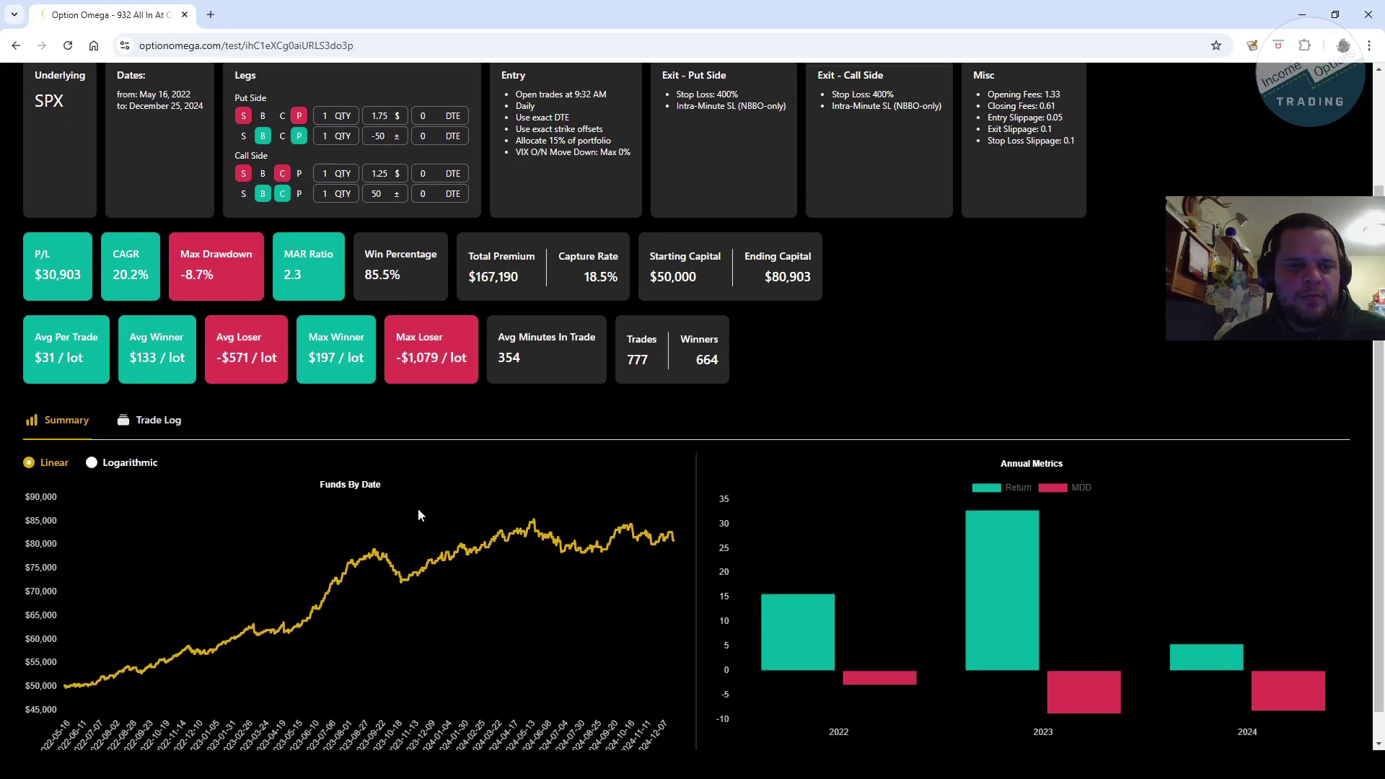
scroll(514, 535, "up", 2)
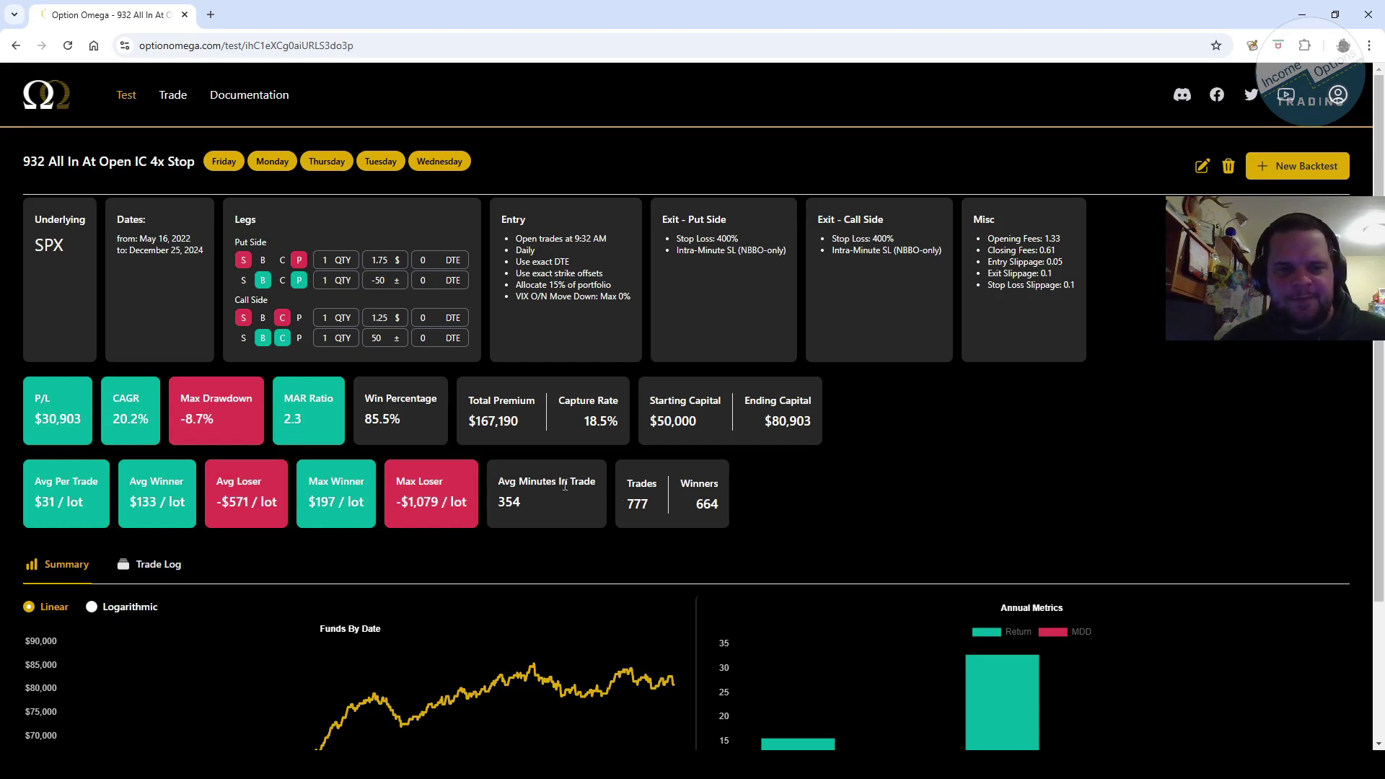
left_click_drag(214, 413, 179, 407)
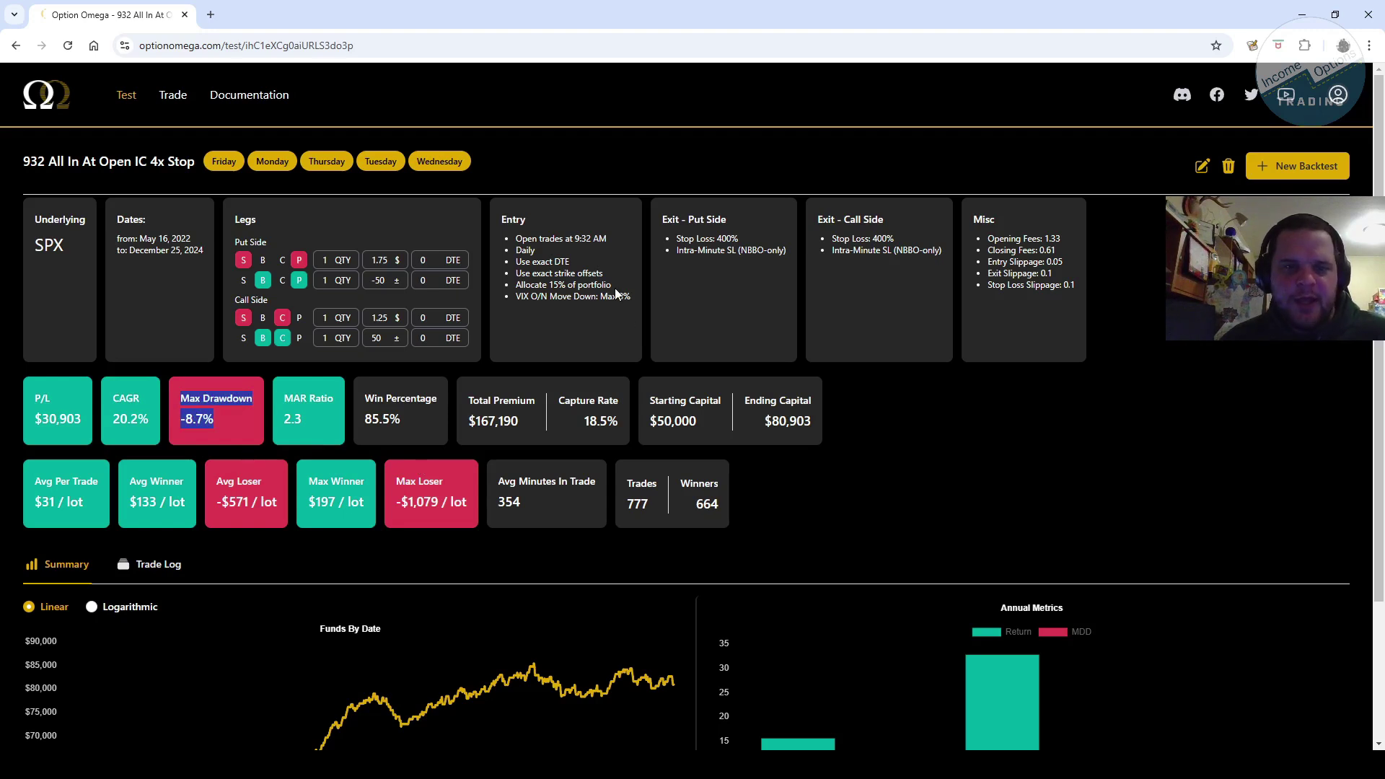
left_click_drag(612, 284, 516, 285)
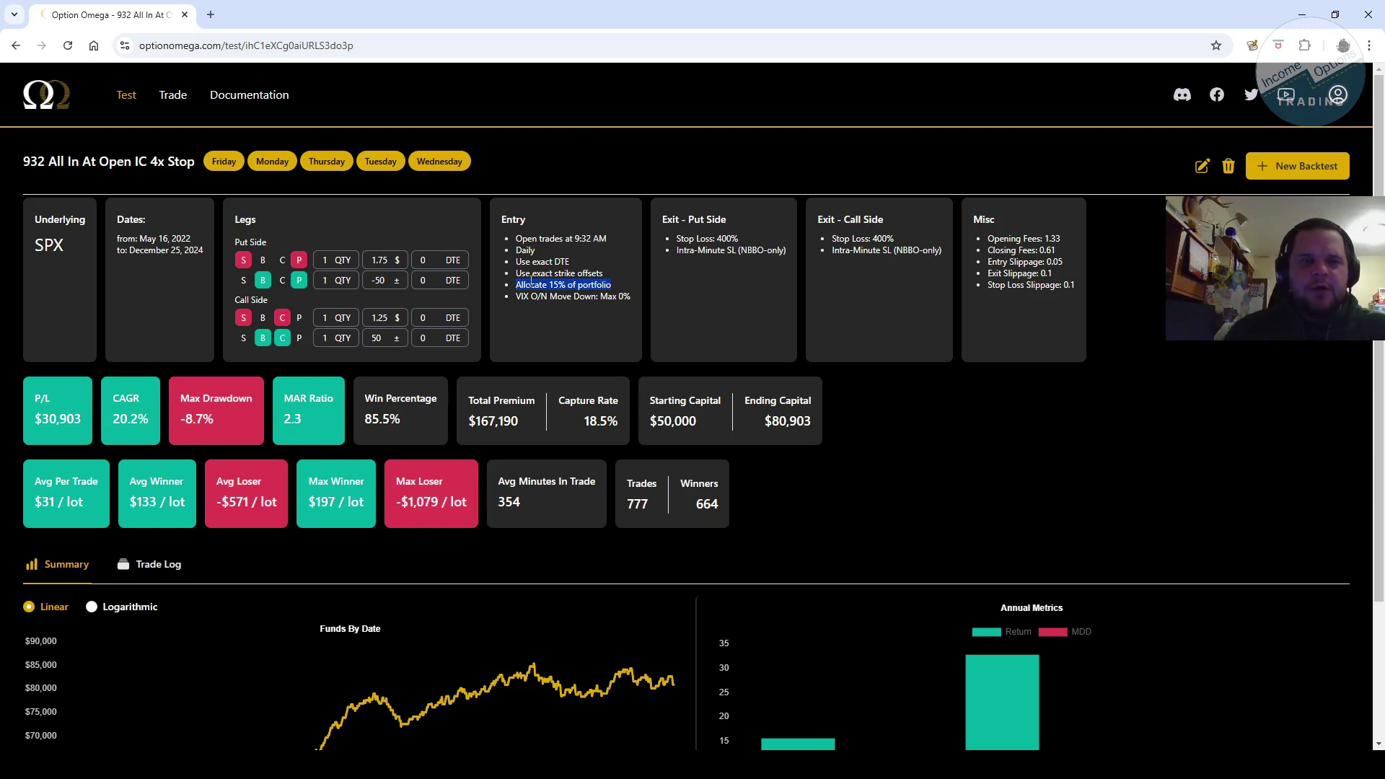
left_click(614, 287)
left_click_drag(606, 285, 512, 277)
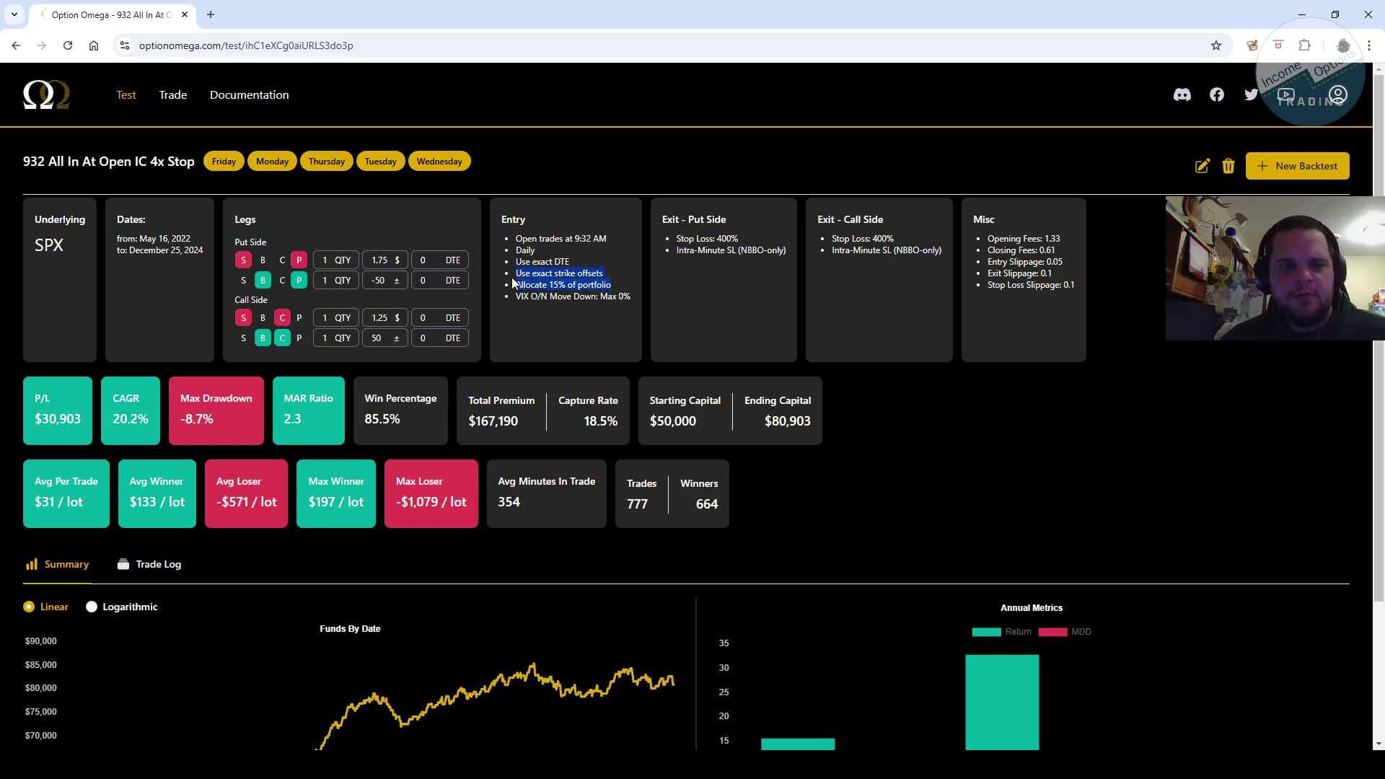
left_click(567, 296)
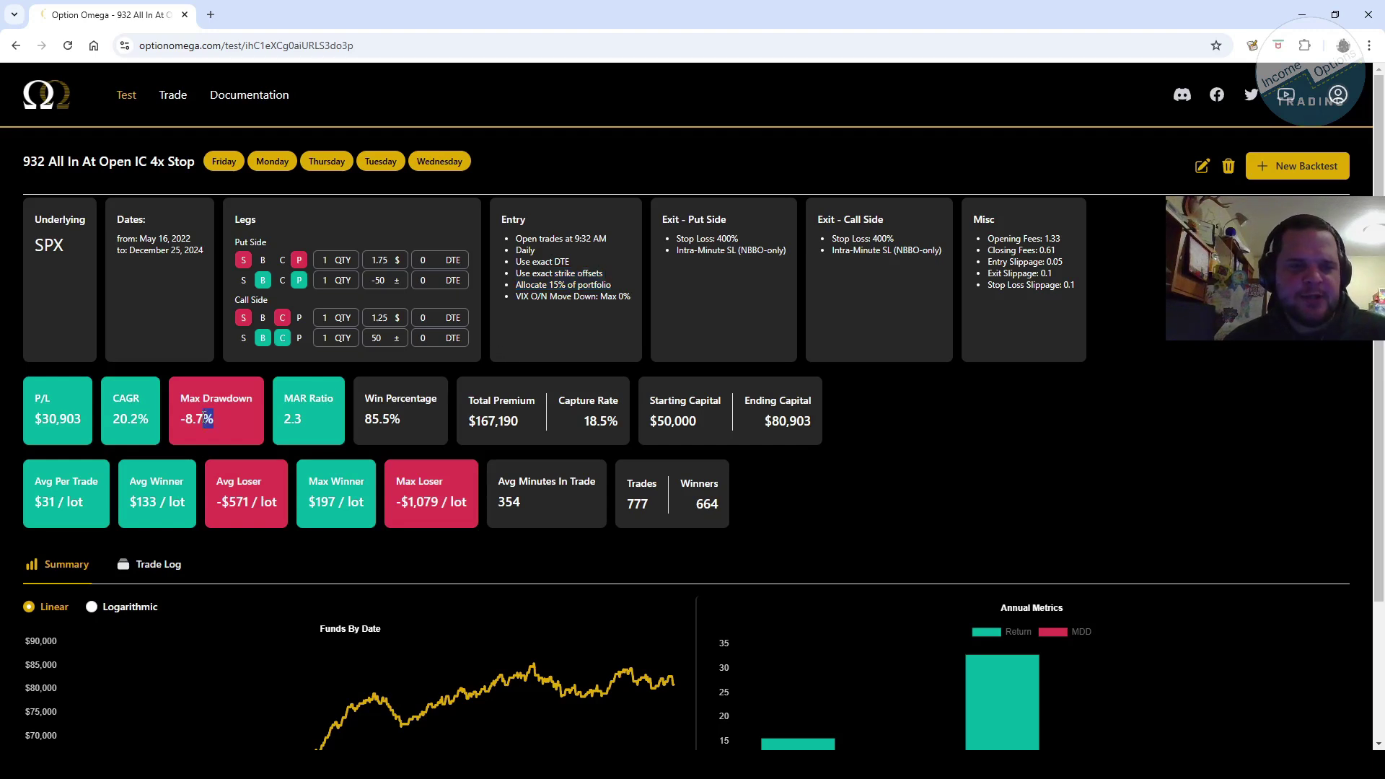
left_click_drag(188, 412, 273, 475)
left_click_drag(238, 430, 227, 420)
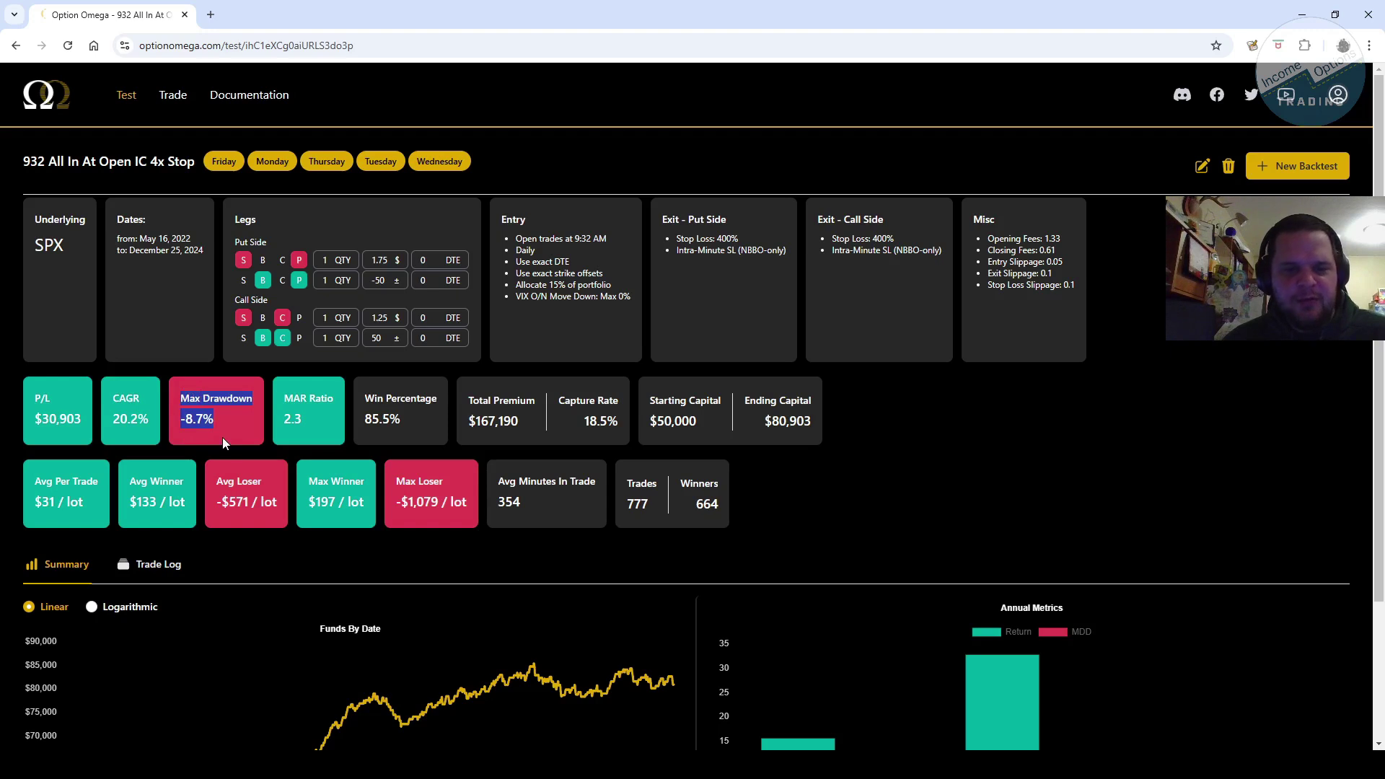
scroll(222, 437, "down", 1)
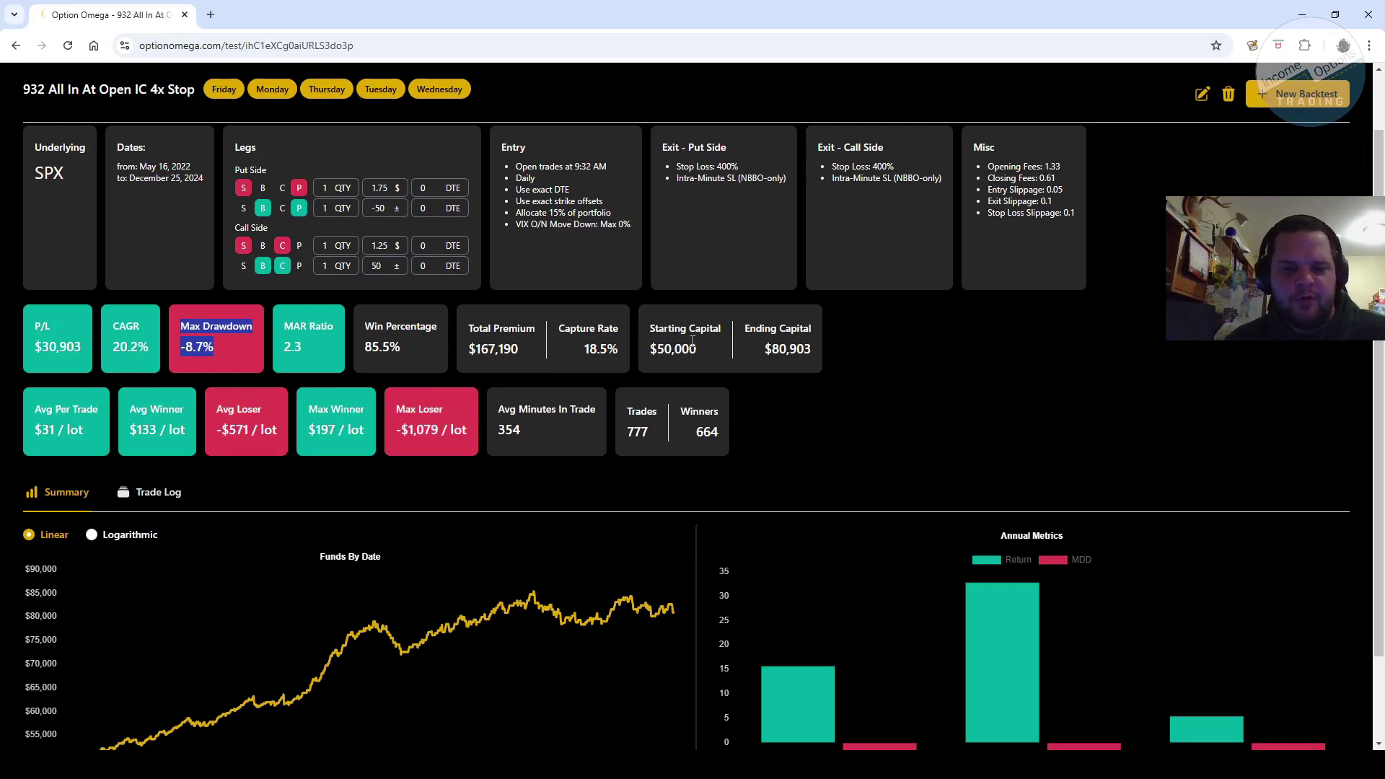
scroll(694, 358, "down", 1)
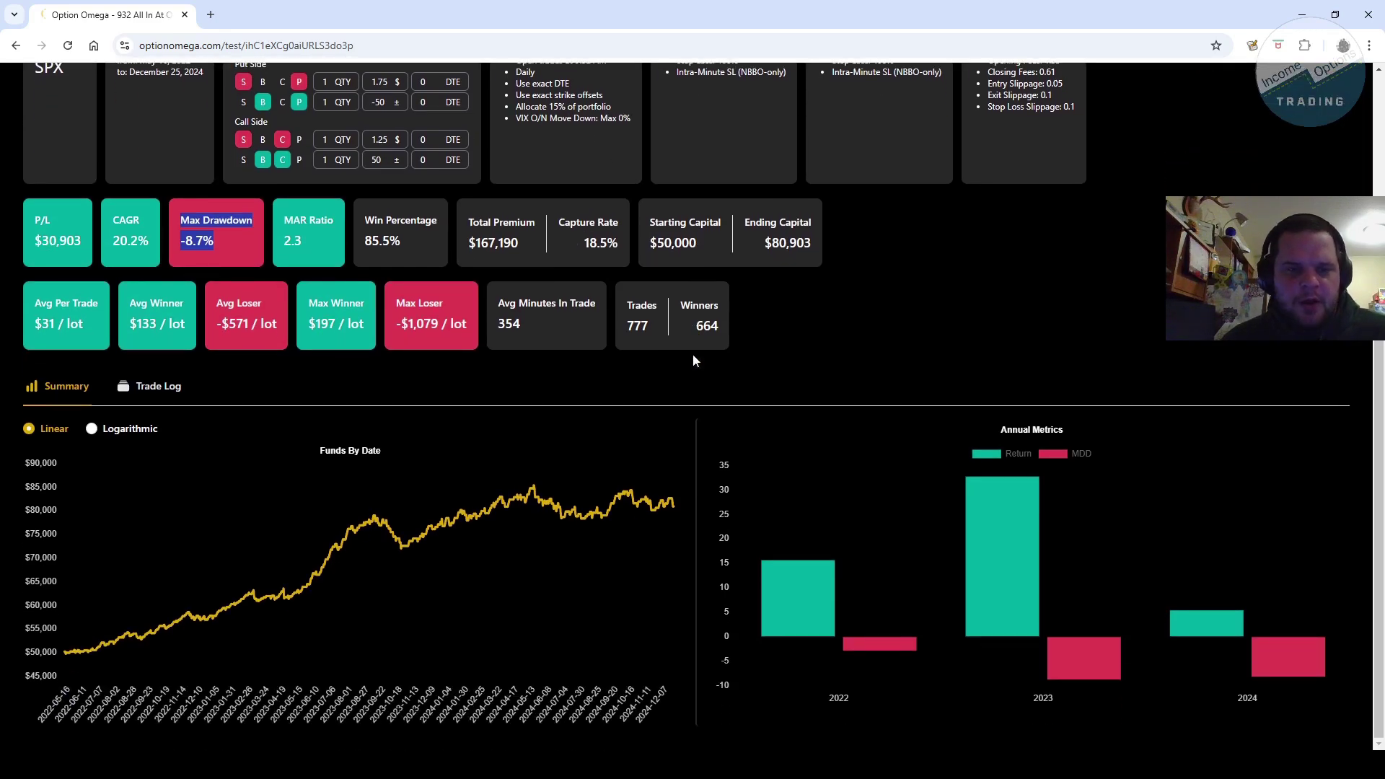
scroll(691, 356, "up", 2)
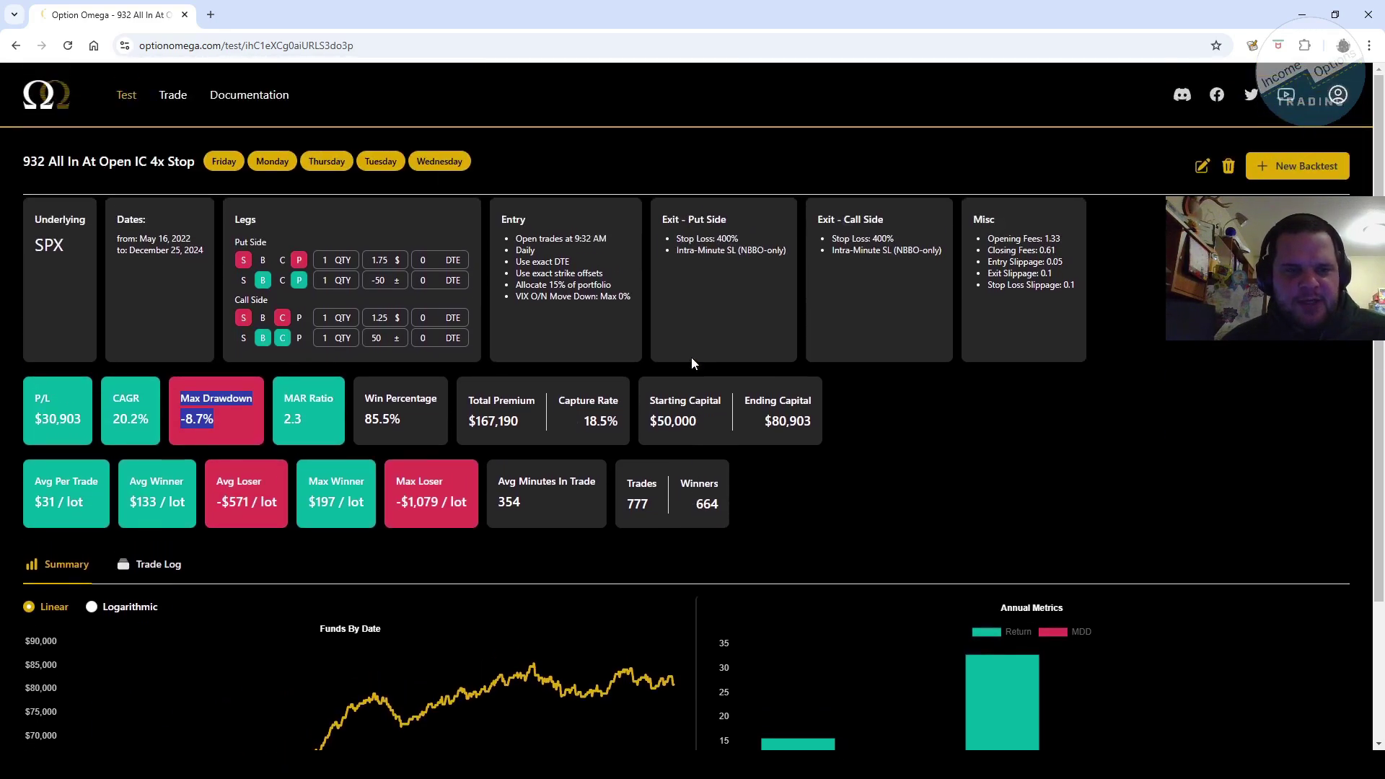
left_click(211, 424)
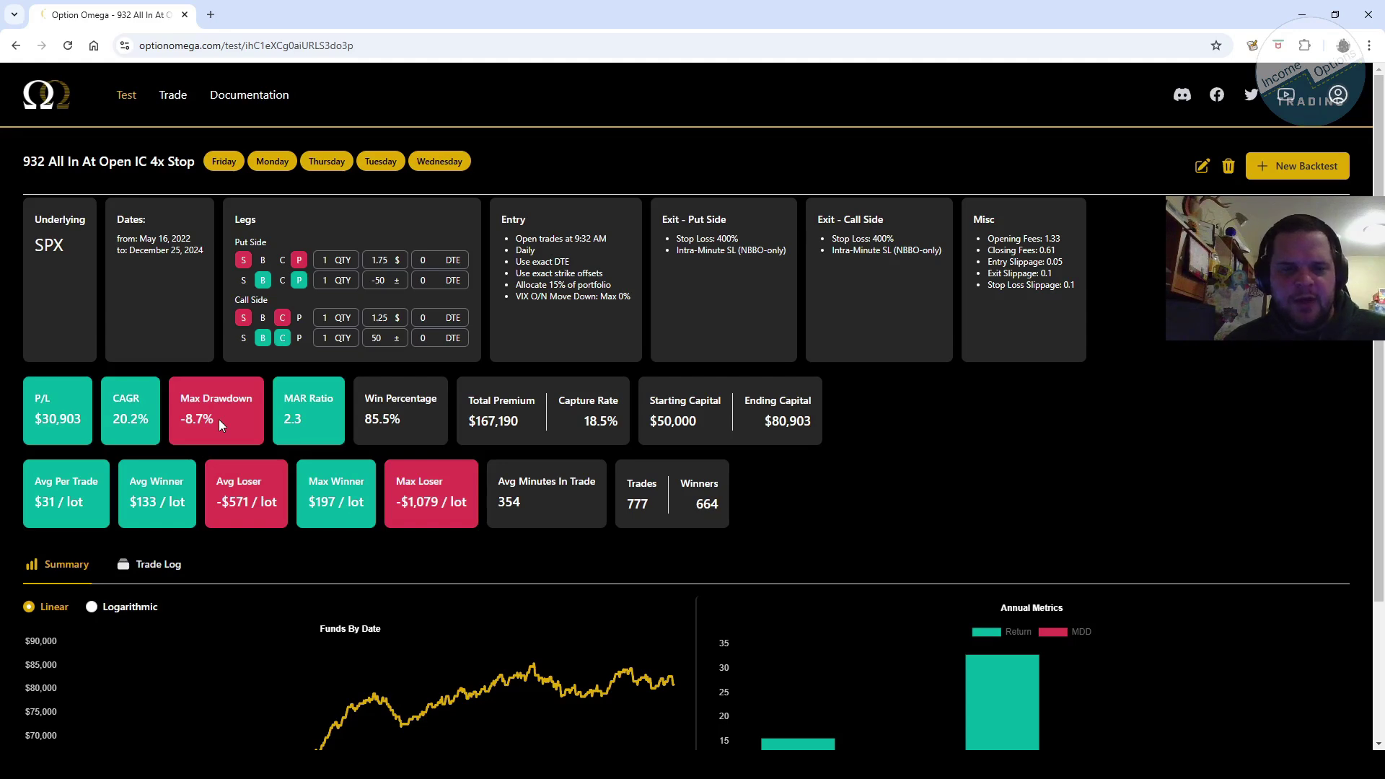
Pick the 2025 IOT Plan - Monthly Reset card from the Portfolios list.
left_click(125, 96)
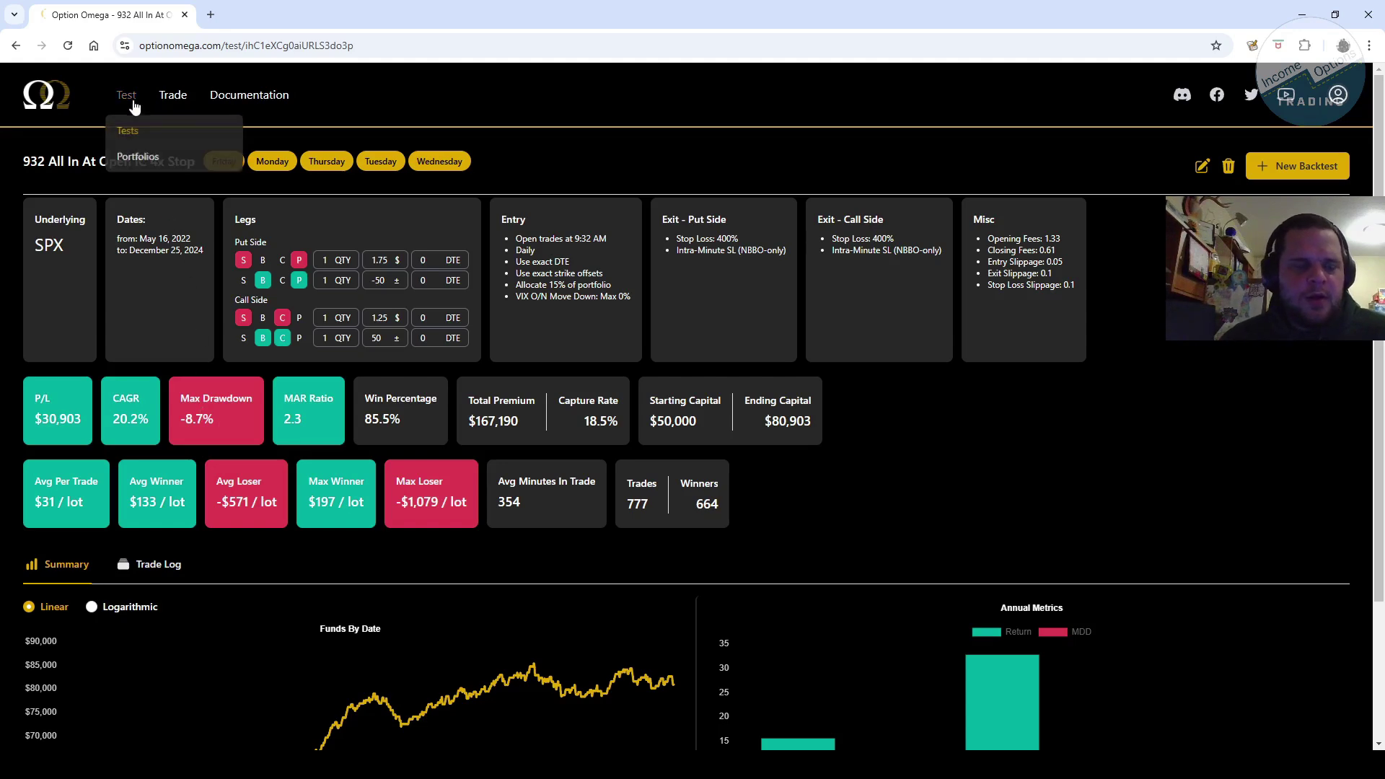
left_click(140, 159)
left_click(581, 285)
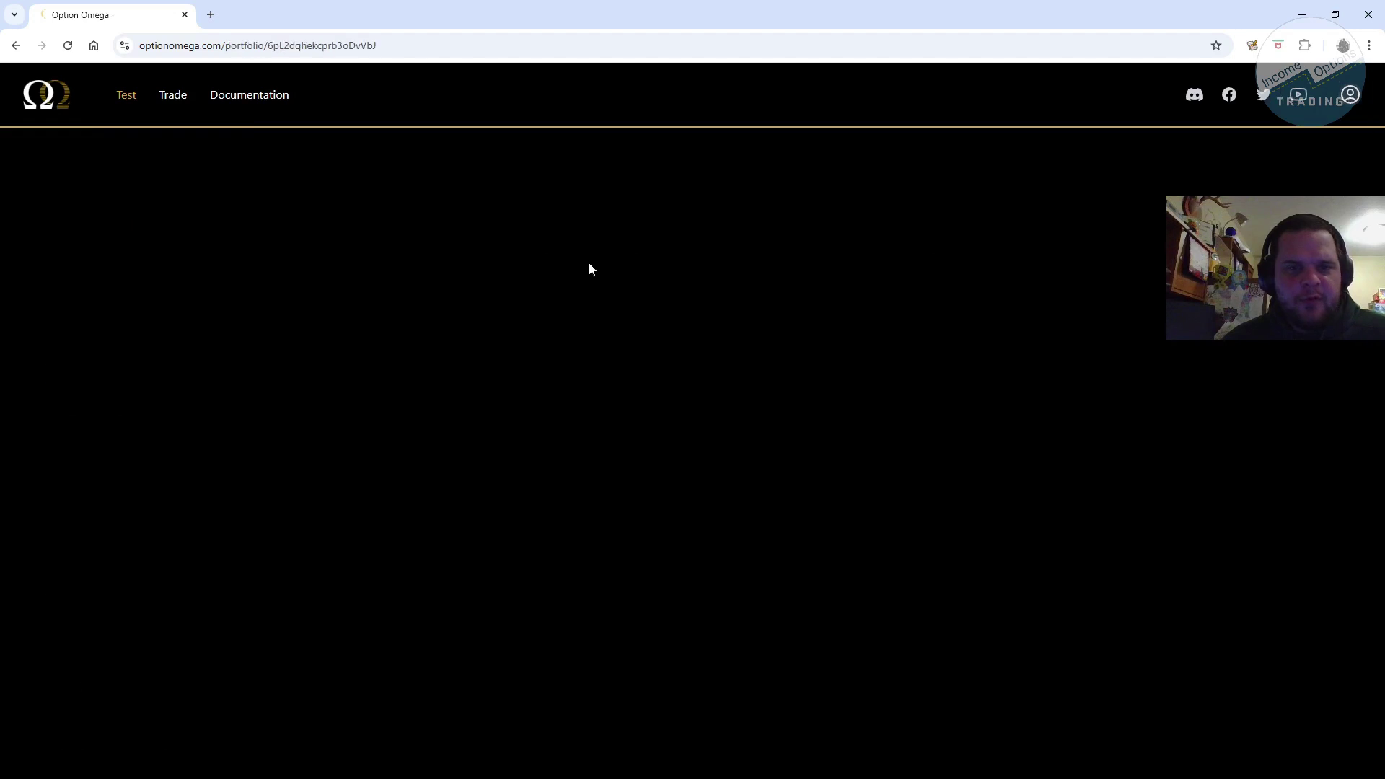